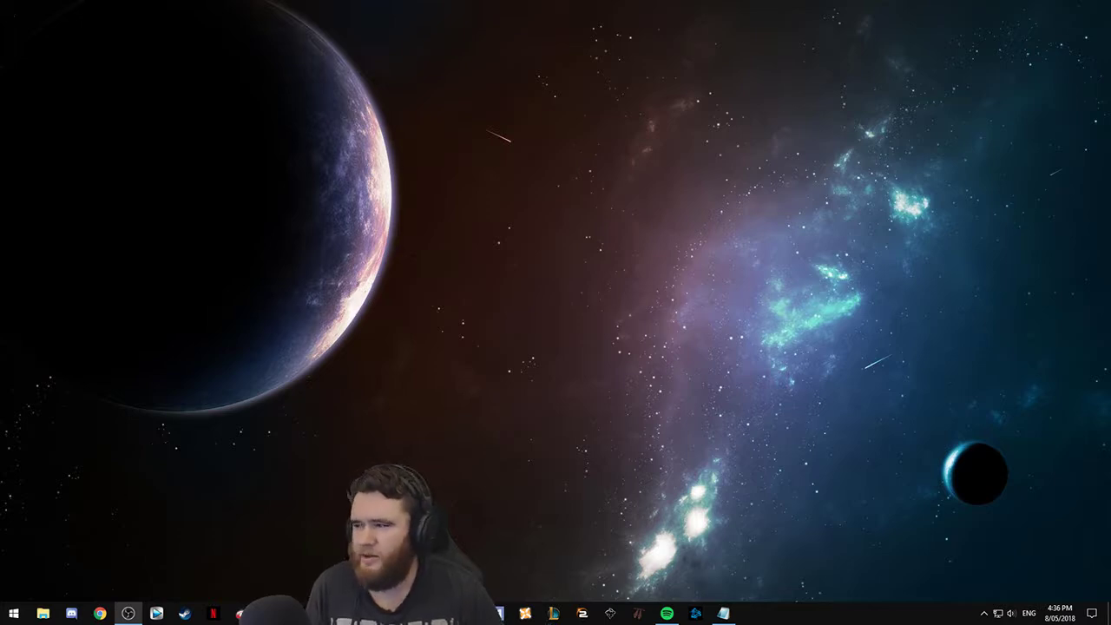
Bring the Settings window onto the desktop and look through the available interface themes, keeping Dark selected.
left_click_drag(0, 92, 727, 69)
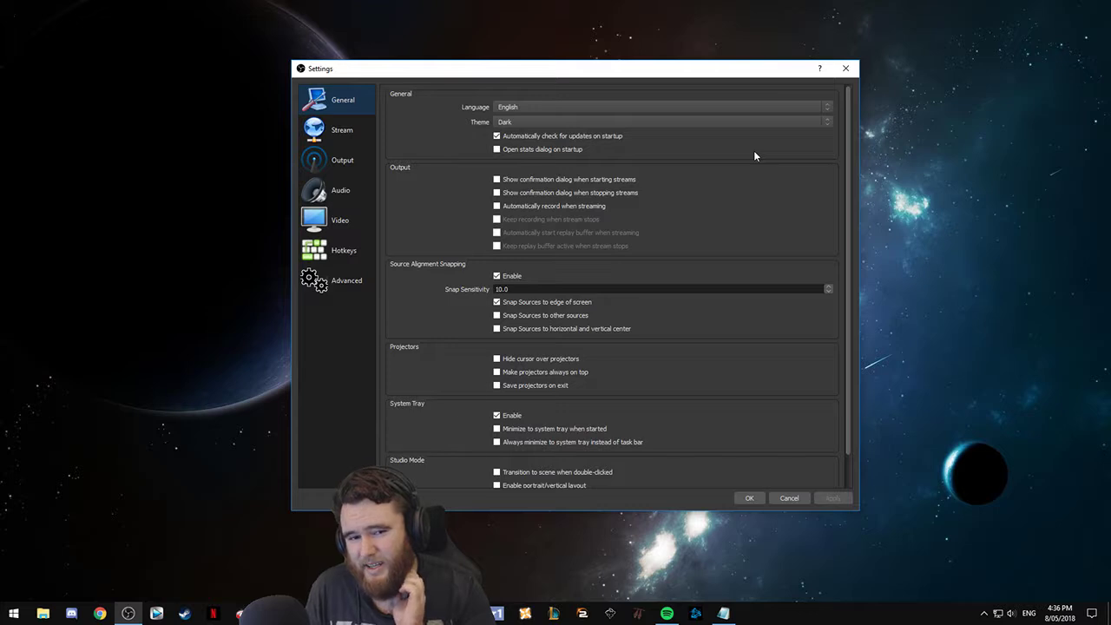
left_click(743, 121)
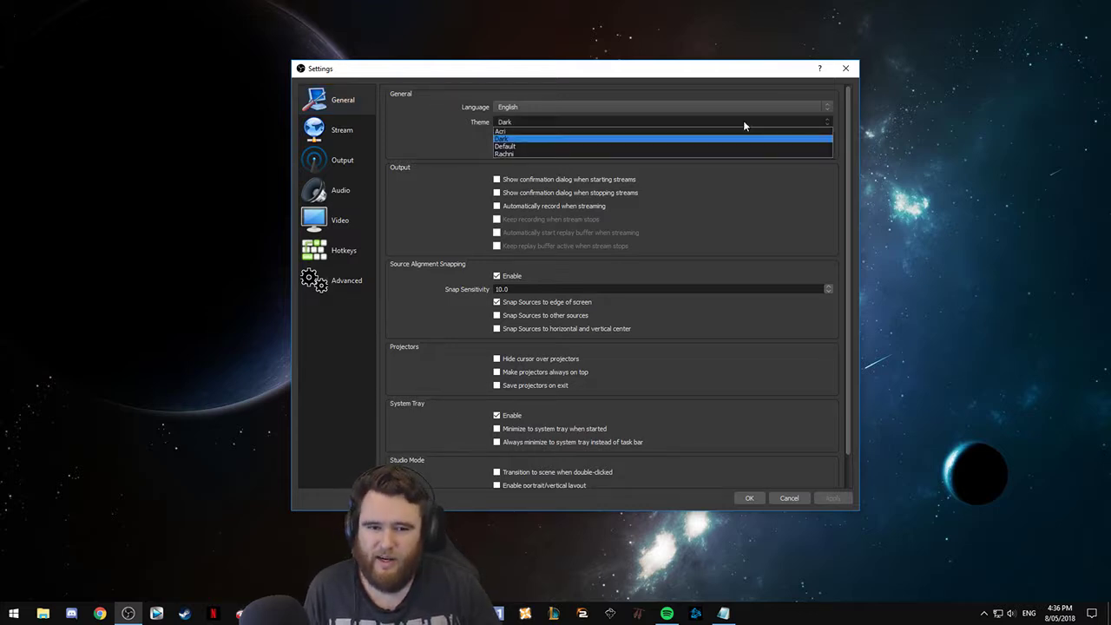
left_click(743, 120)
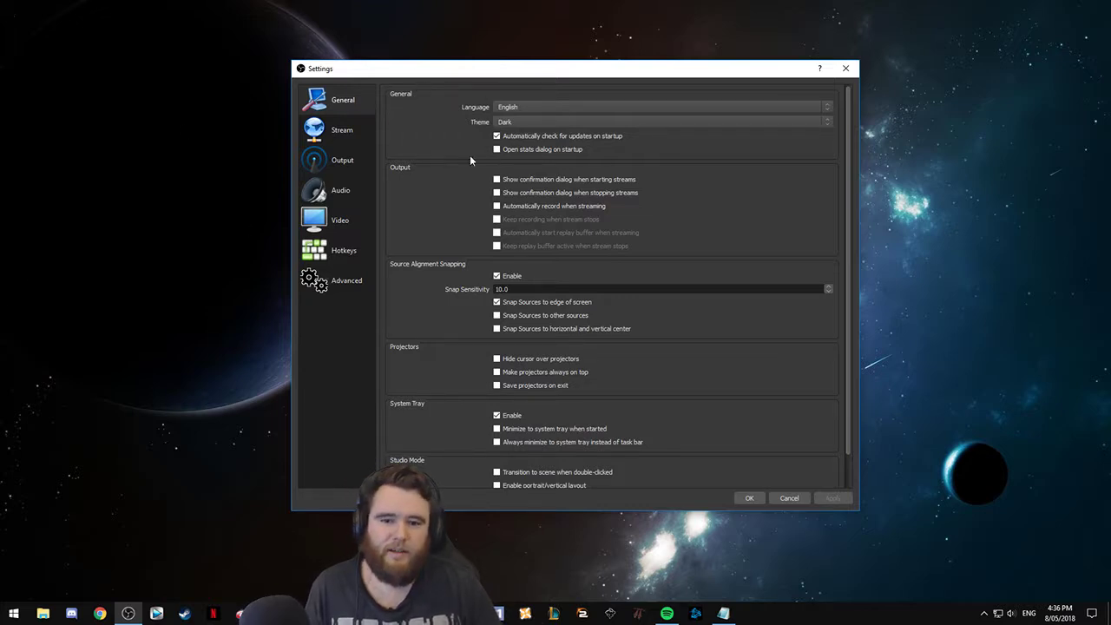
left_click(528, 121)
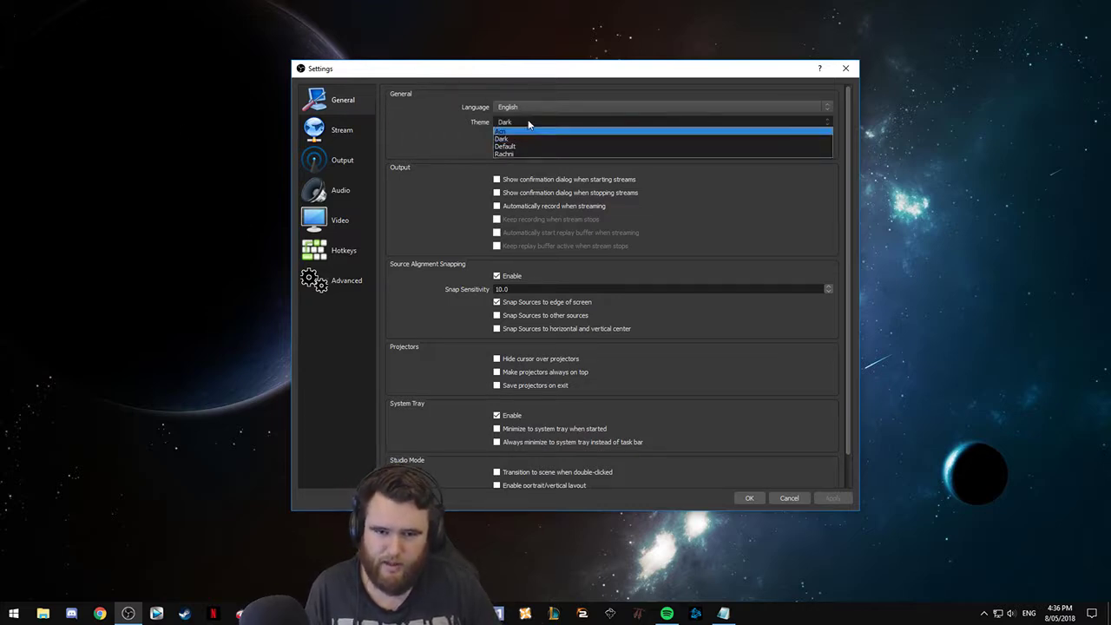
left_click(545, 129)
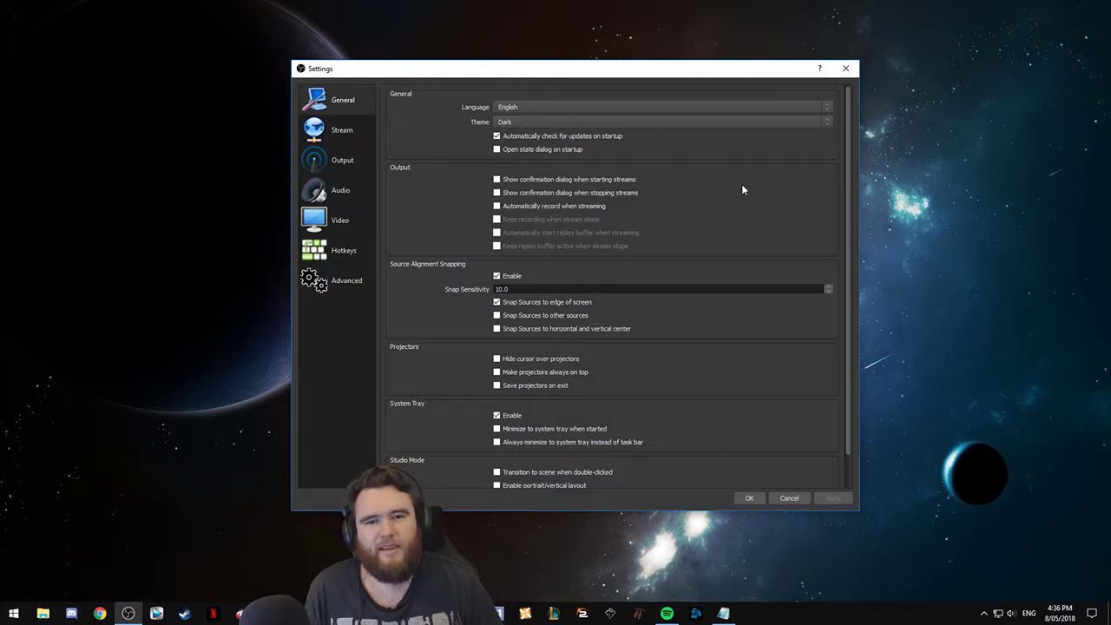
Review the General settings from Output through Studio Mode and close the Settings window.
scroll(764, 321, "down", 2)
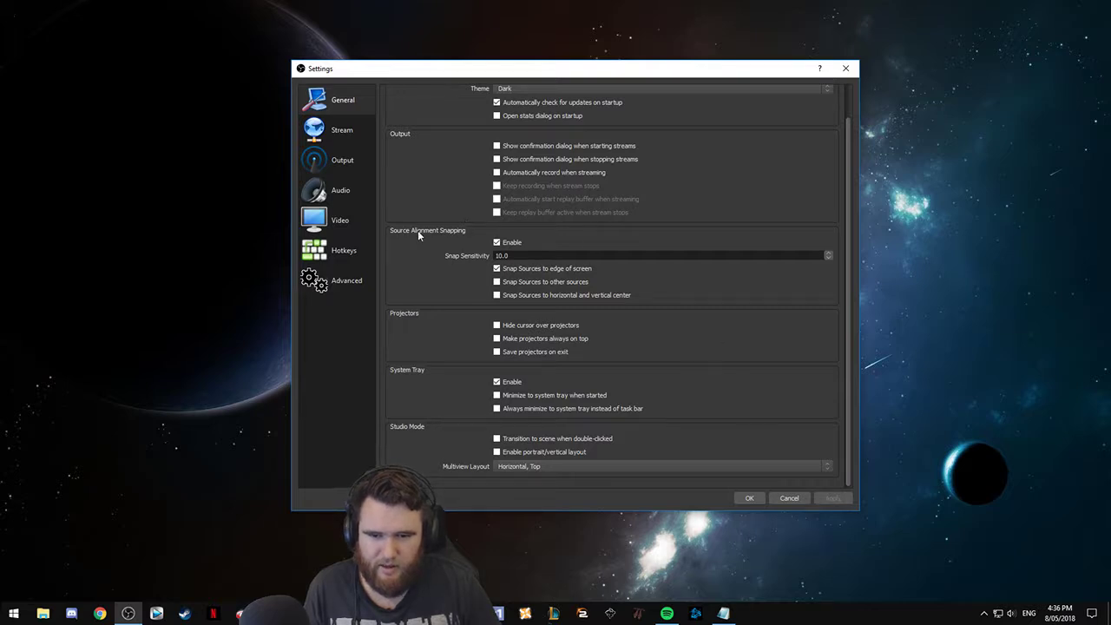
scroll(443, 261, "up", 1)
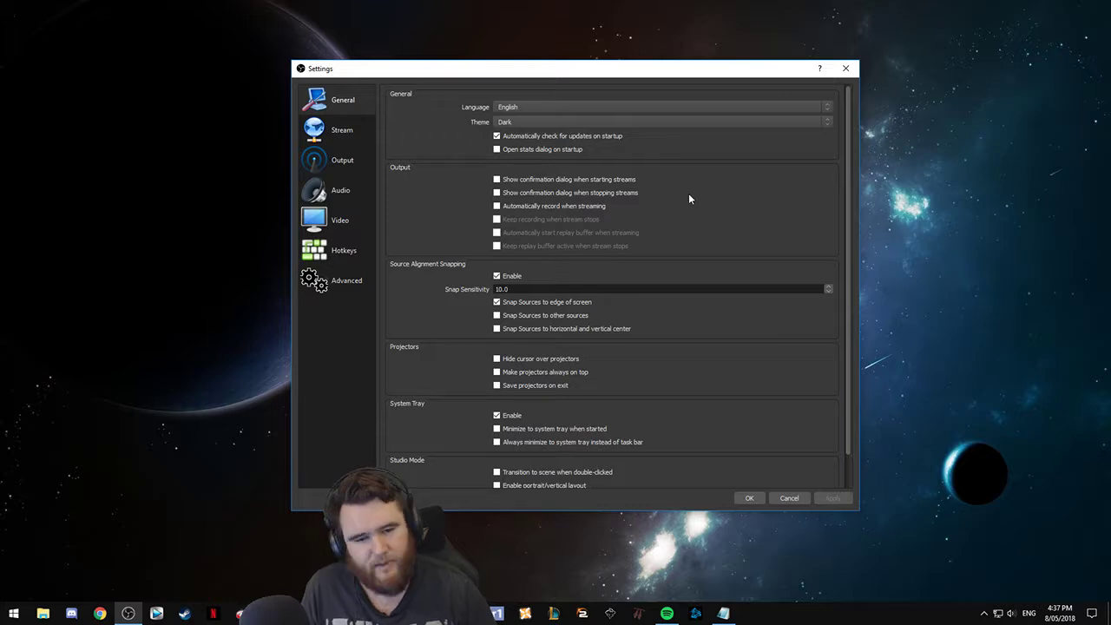
scroll(691, 206, "down", 1)
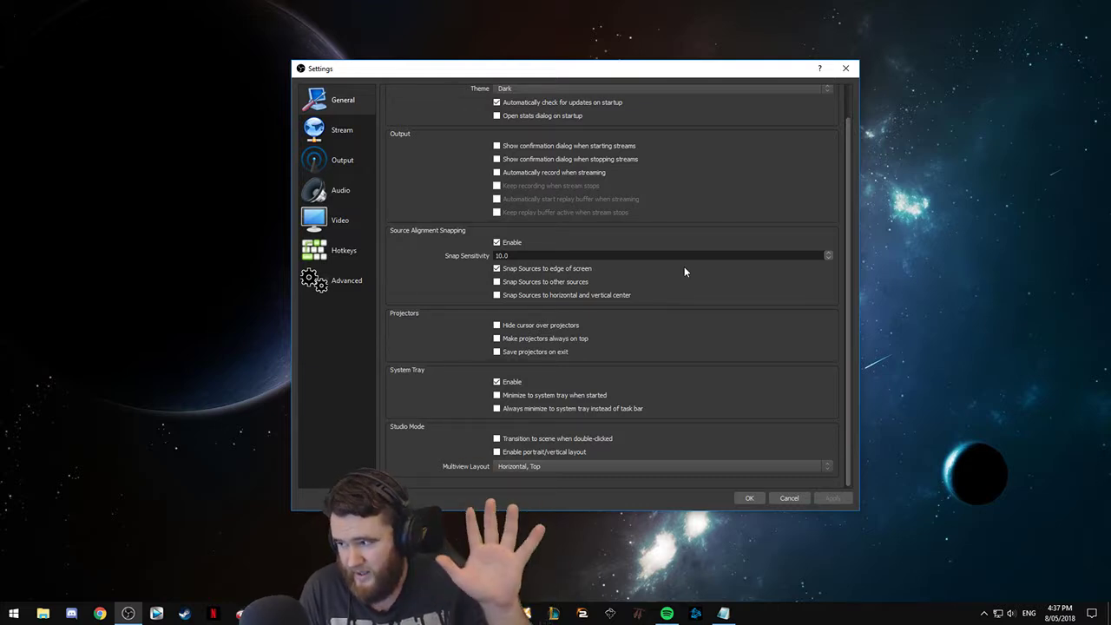
left_click(749, 497)
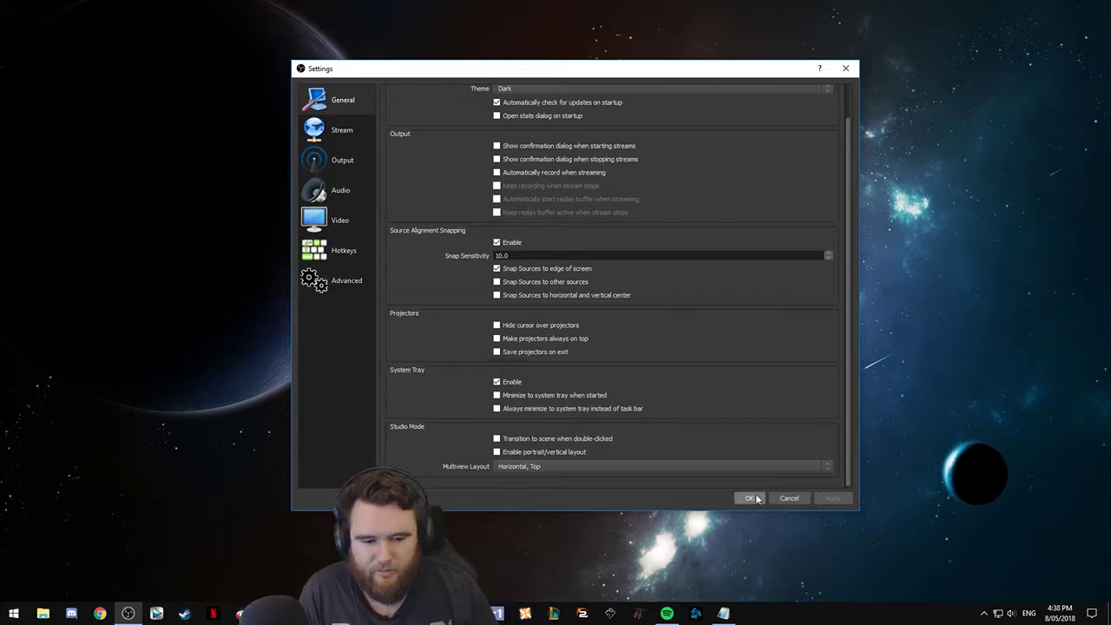
Check the main OBS window, minimise it, and bring the Settings window back to the General options.
left_click(127, 614)
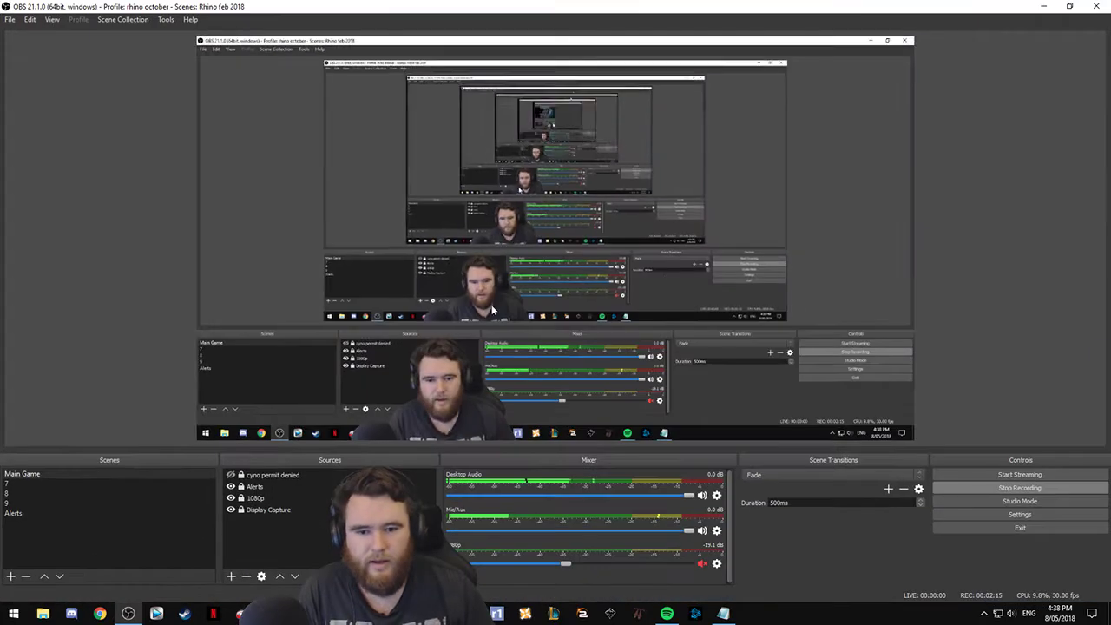
left_click(127, 613)
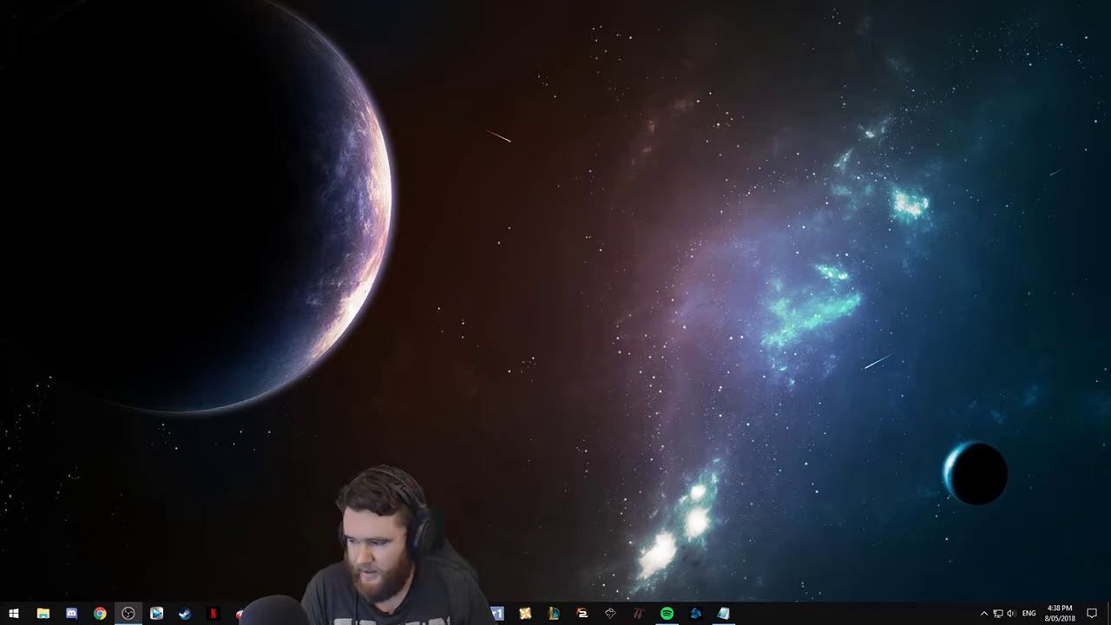
left_click_drag(0, 169, 732, 79)
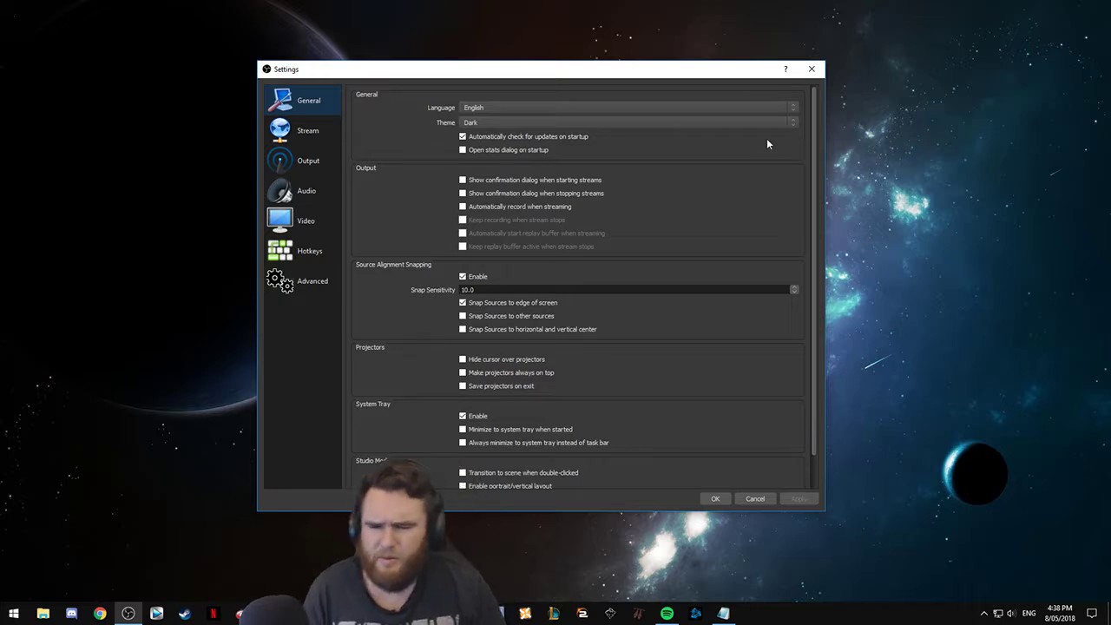
scroll(677, 321, "down", 1)
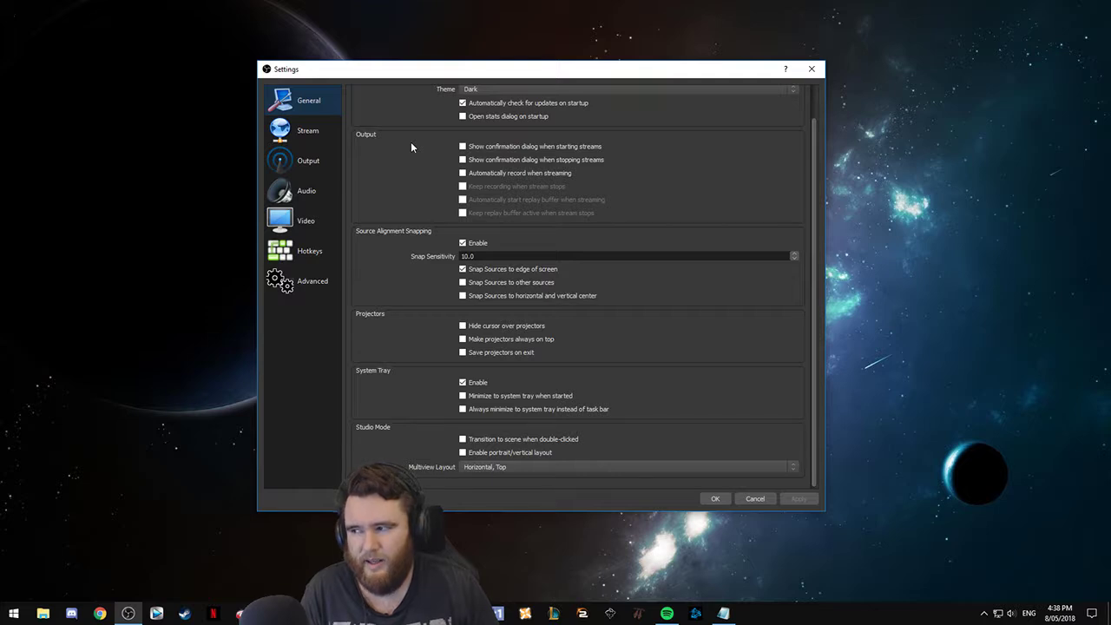
Look through the available streaming services and servers in the Stream settings, keeping Twitch and Australia: Sydney.
left_click(308, 130)
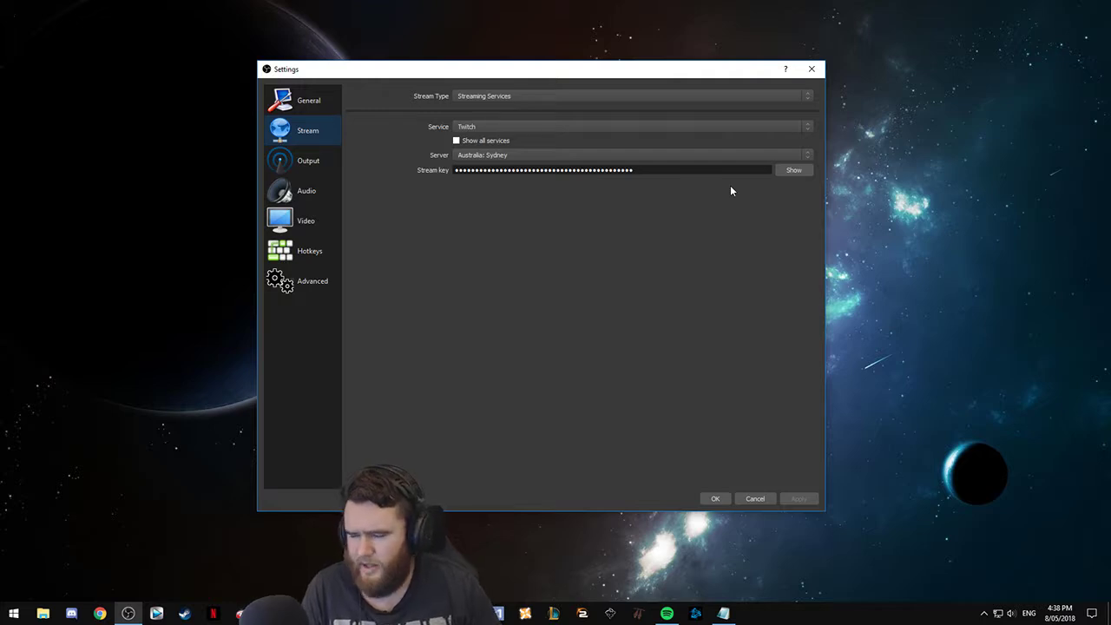
left_click(780, 130)
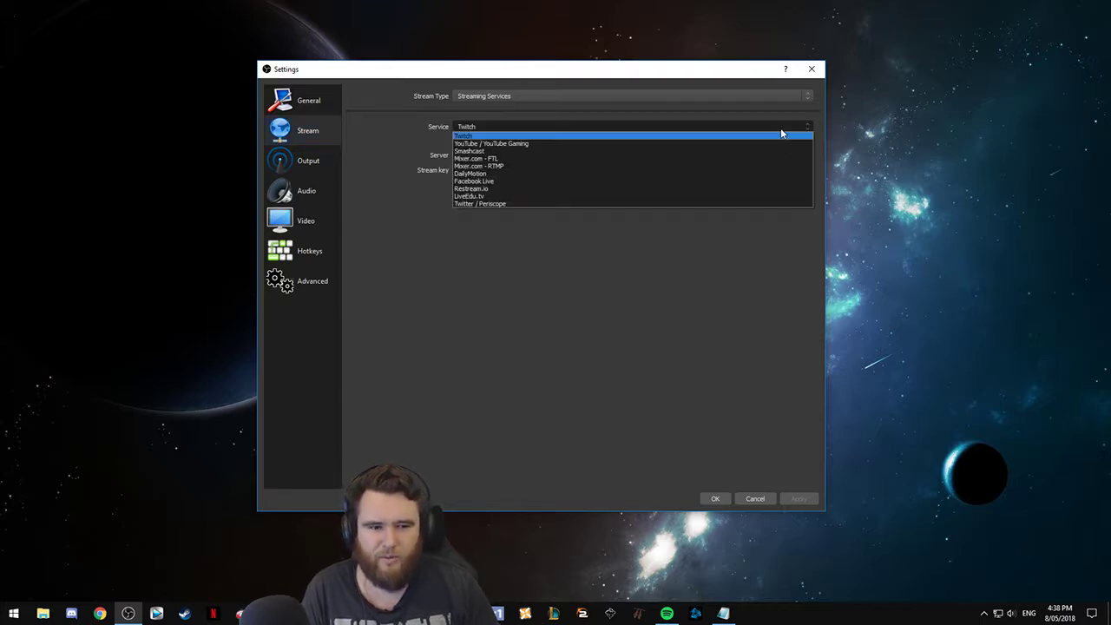
left_click(620, 122)
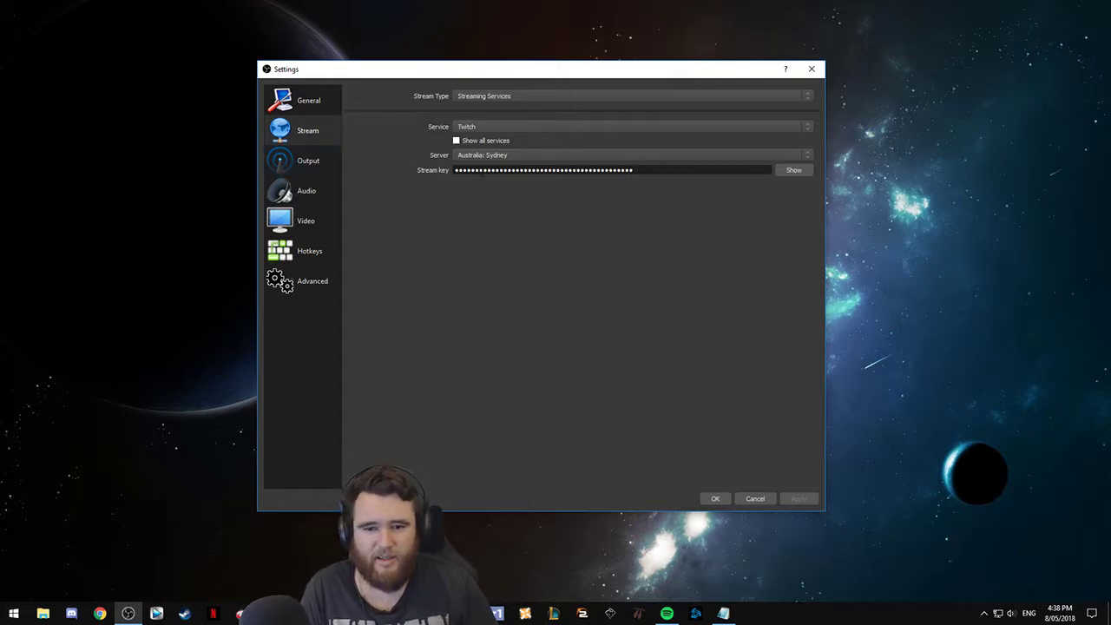
left_click(532, 154)
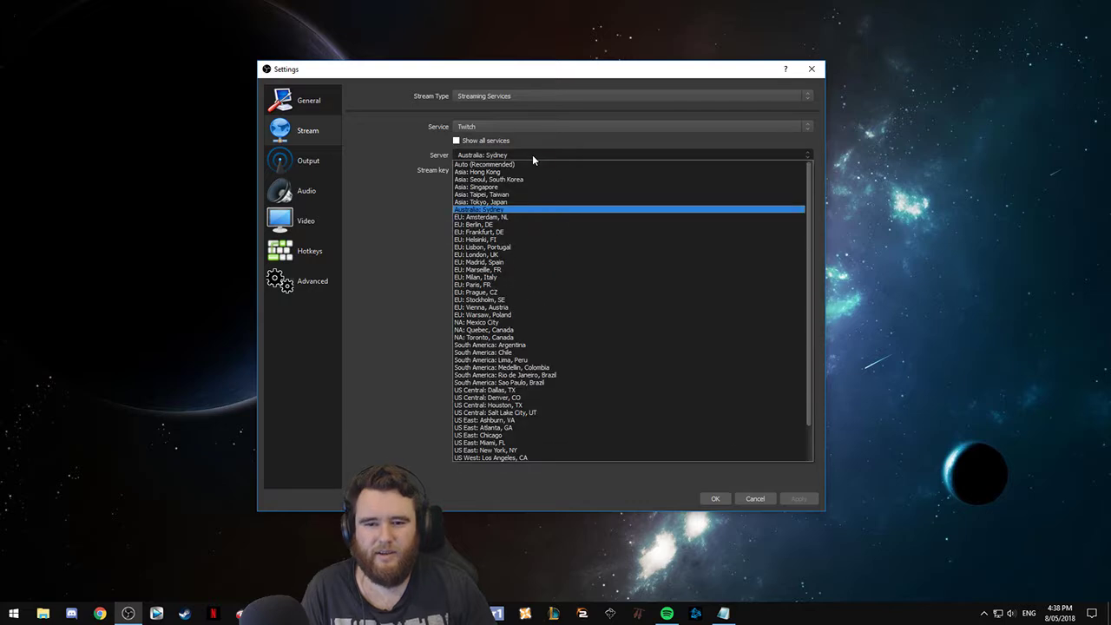
left_click(557, 154)
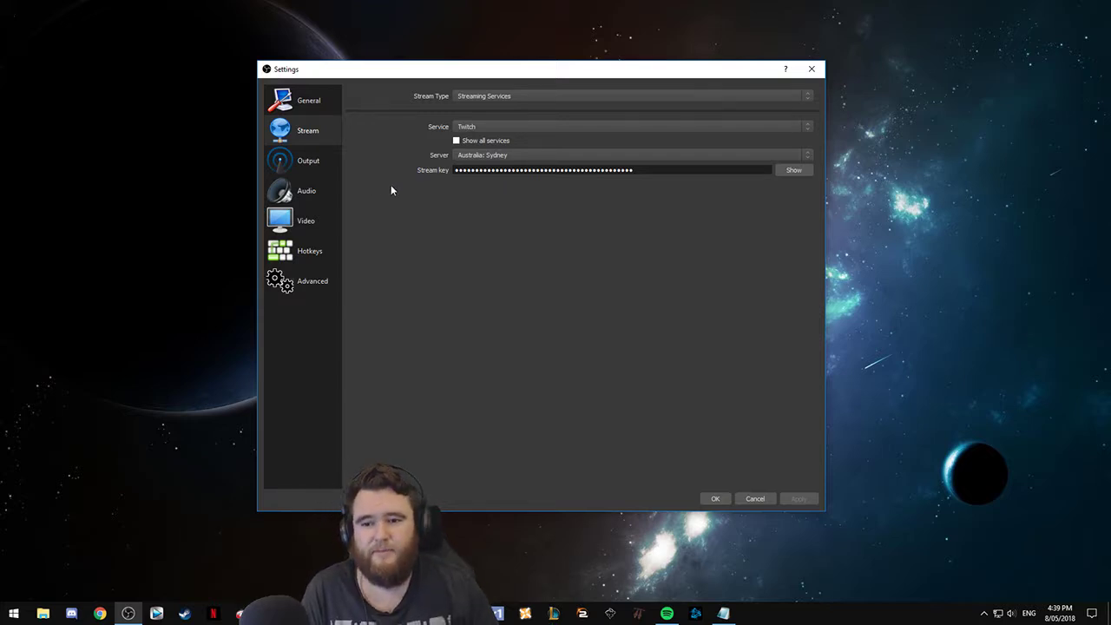
Show the streaming Output settings side by side with the Twitch Bandwidth Test window.
left_click(321, 166)
left_click_drag(459, 72, 254, 52)
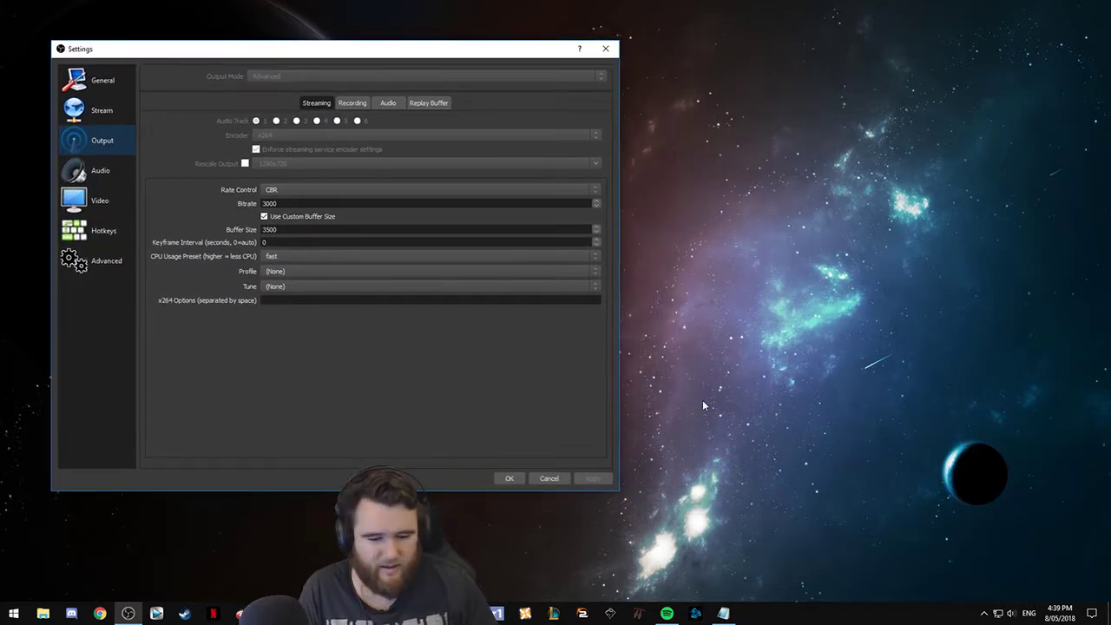
left_click(496, 614)
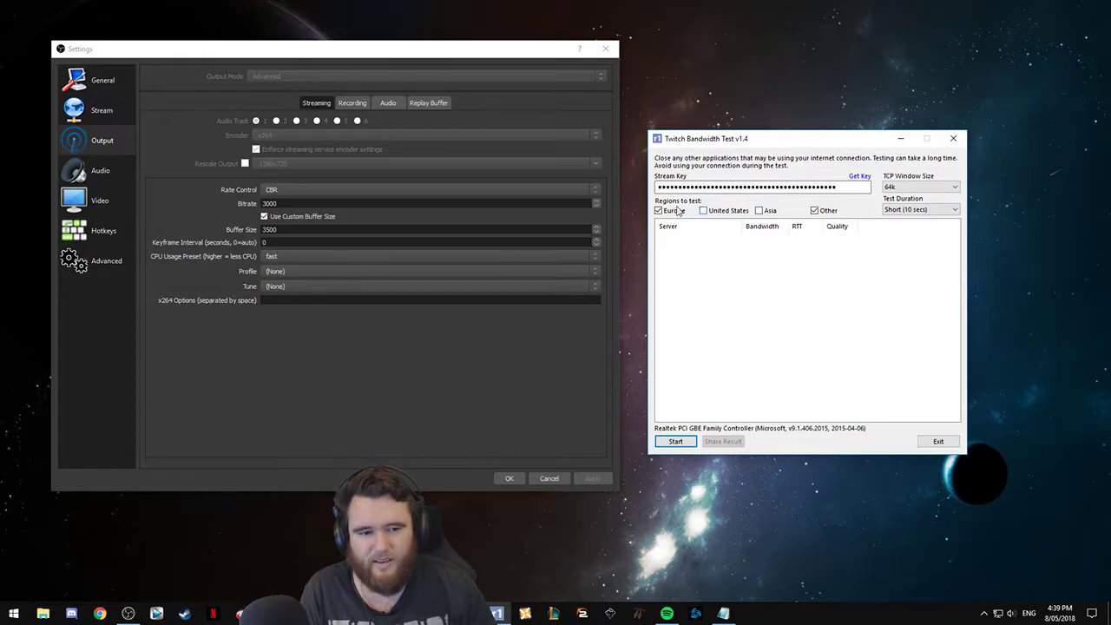
Run the bandwidth test for the Other region only, with Automatic (OBS) window size and Short (10 secs) duration, stopping it after the Australia: Sydney server.
left_click(920, 187)
left_click(916, 199)
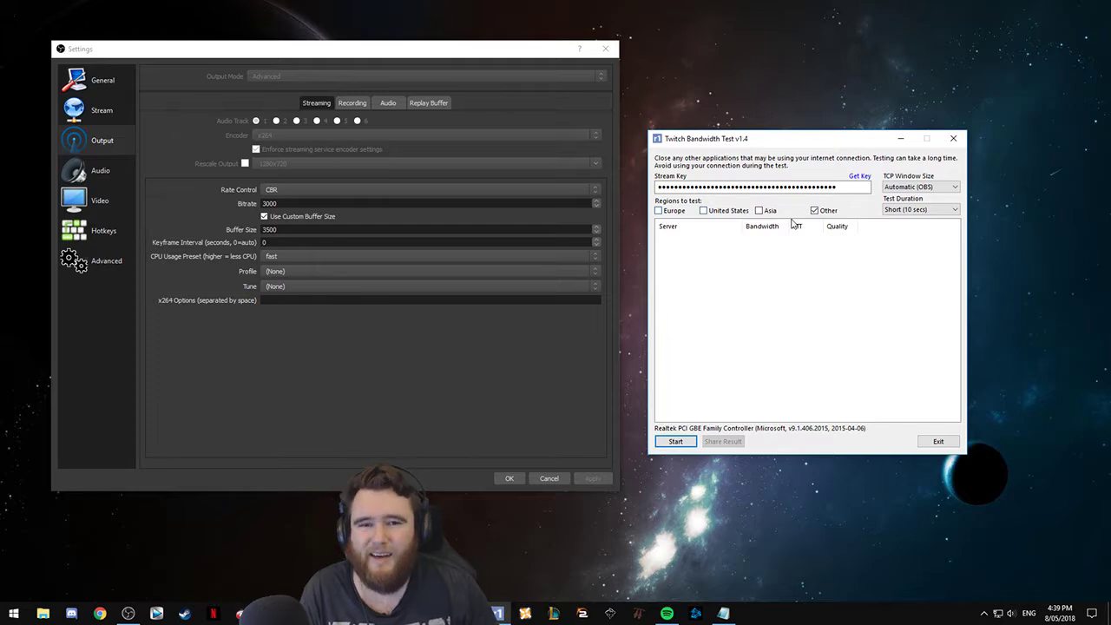
left_click(936, 211)
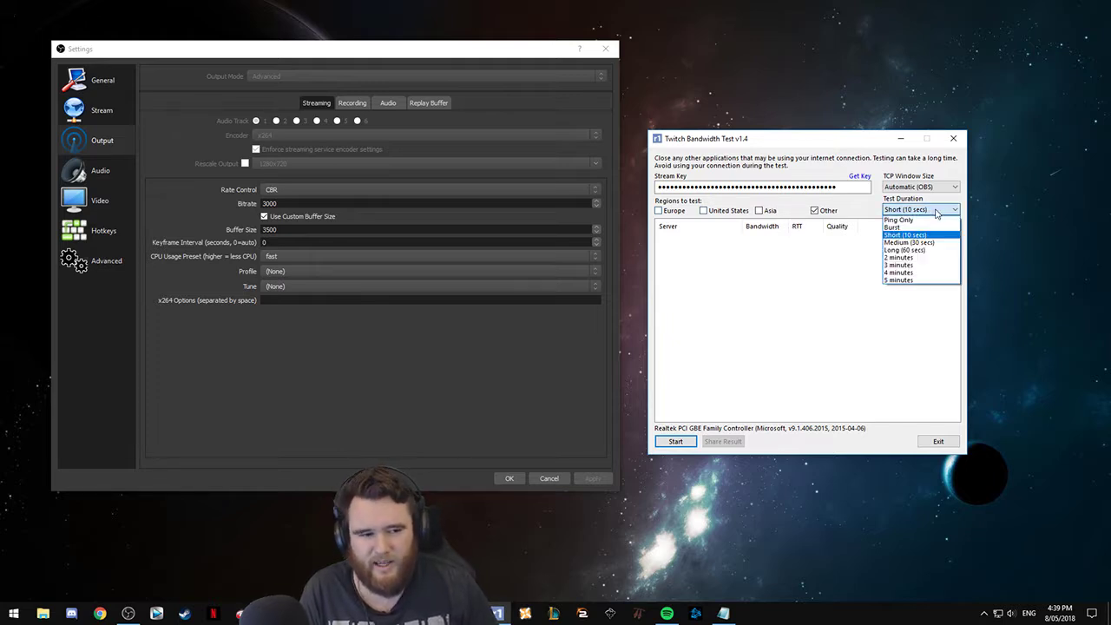
left_click(937, 212)
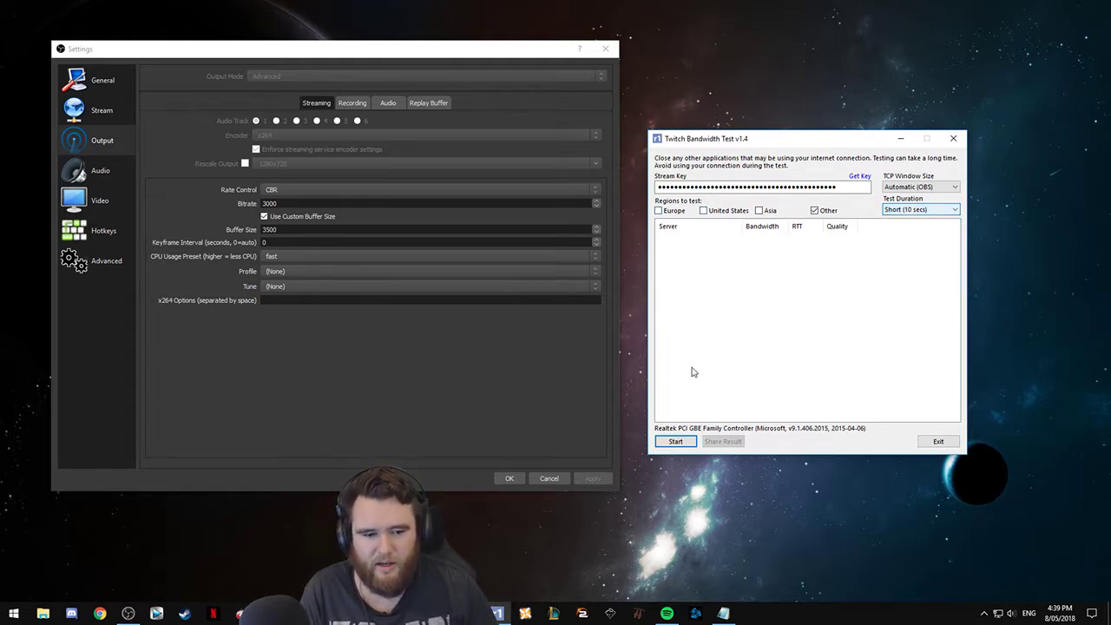
left_click(675, 443)
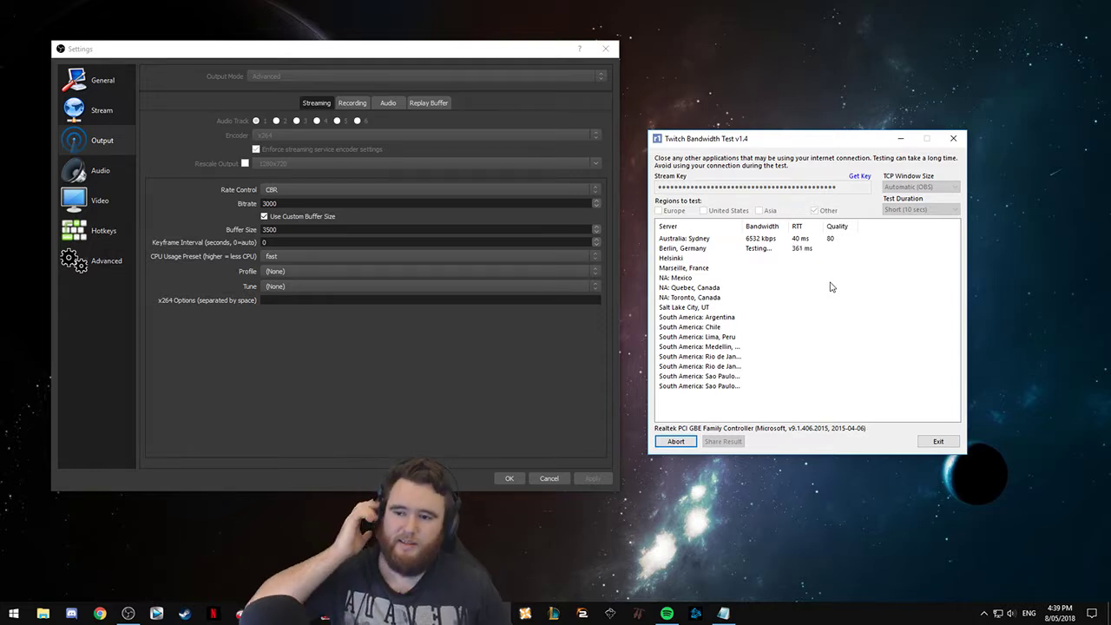
left_click(690, 442)
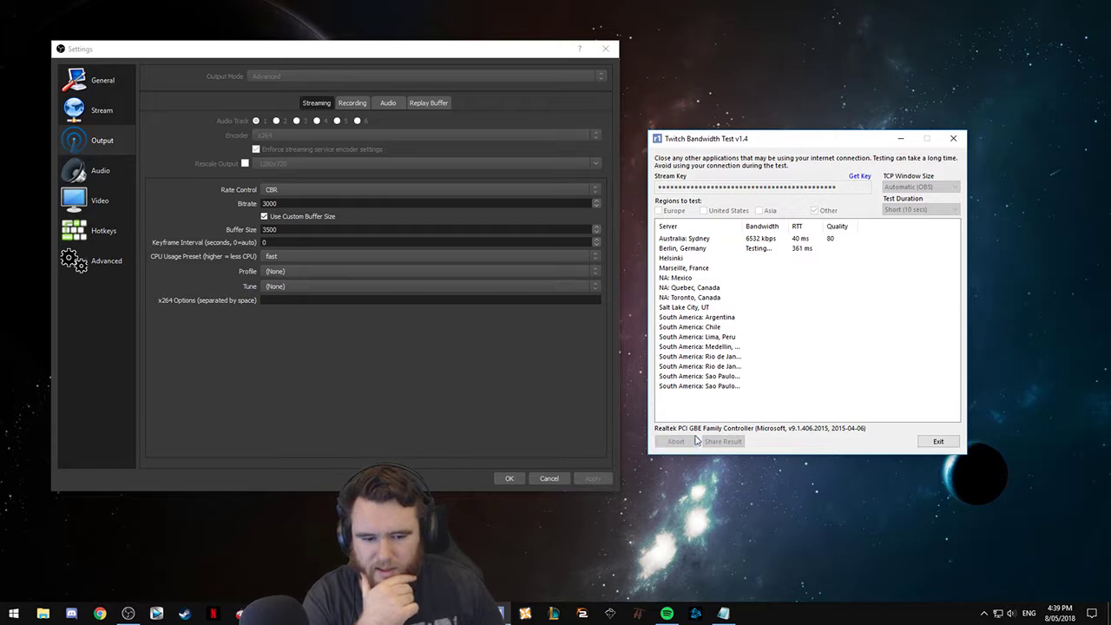
Compare the resolution and frame rate settings for Video with the streaming Output settings.
left_click(104, 202)
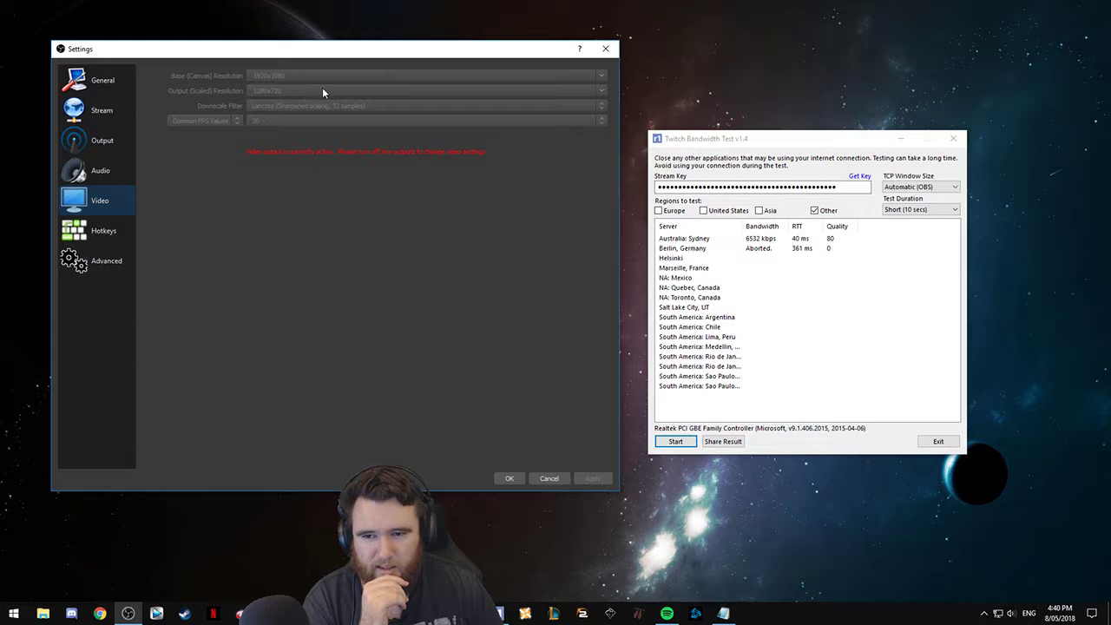
left_click(117, 141)
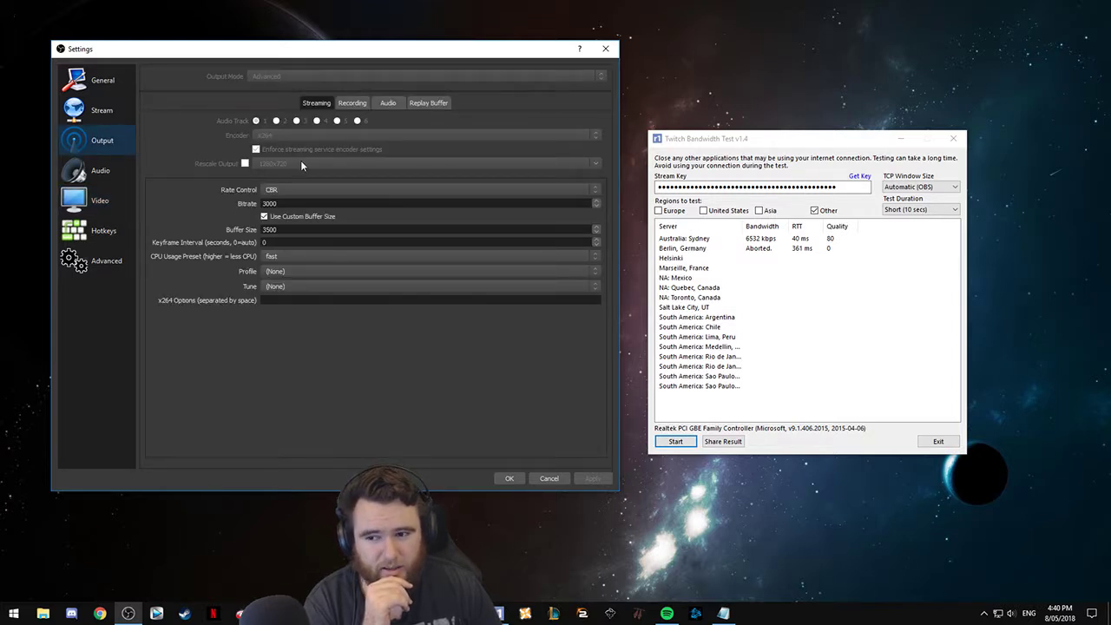
left_click(126, 201)
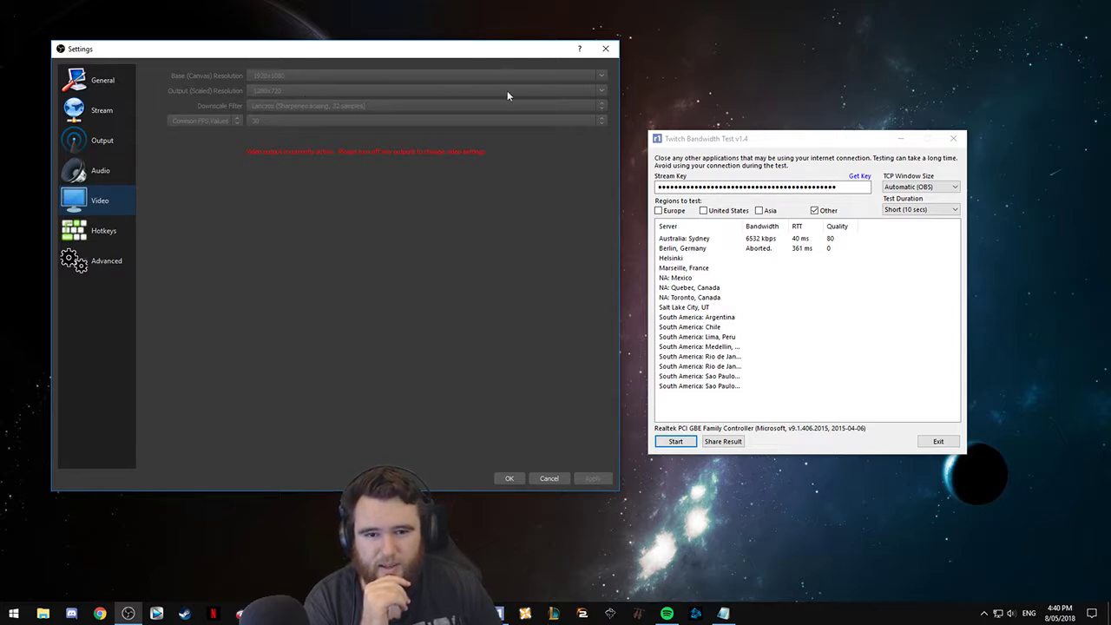
left_click(102, 140)
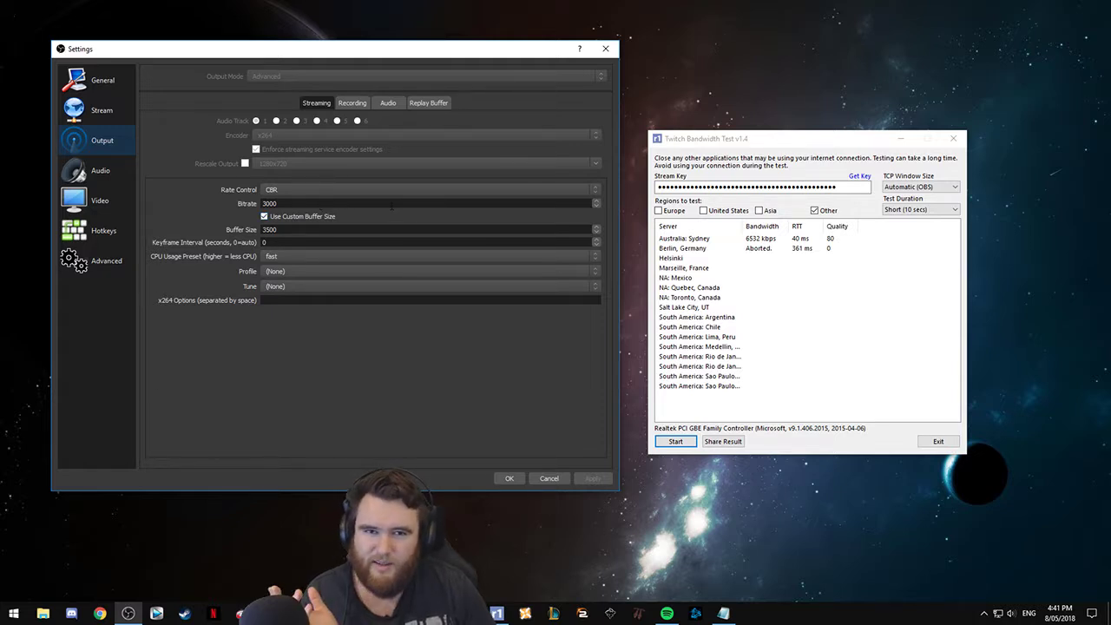
Turn the custom buffer size off and on again, and apply the streaming output settings.
left_click(295, 217)
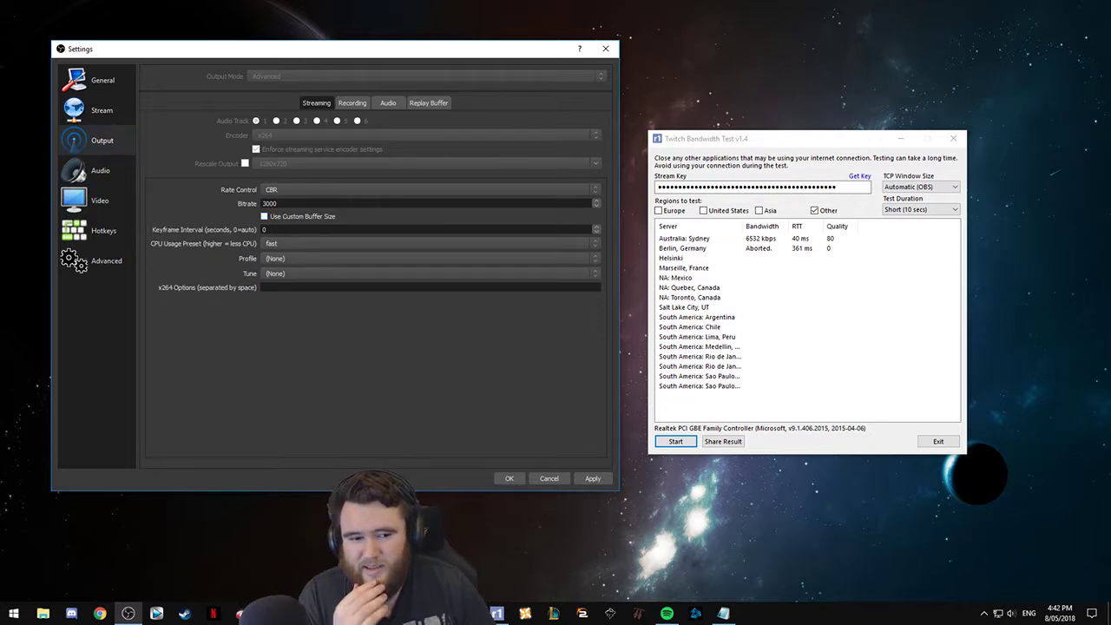
left_click(292, 219)
left_click(593, 477)
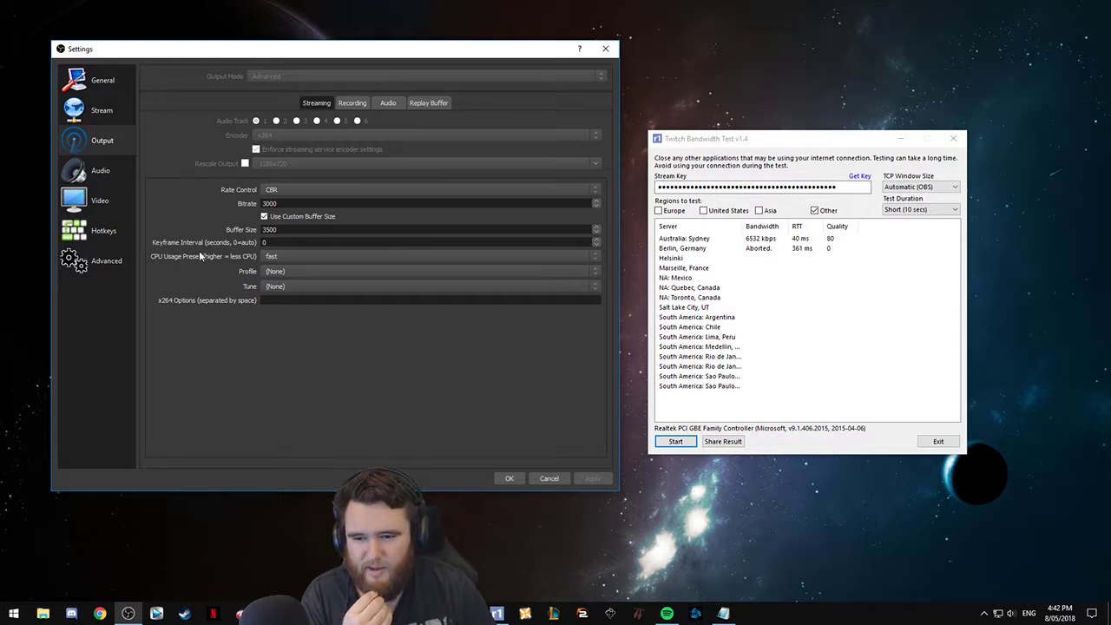
Look through the CPU usage preset, Tune and Profile options of the x264 encoder, keeping fast, (None) and (None).
left_click(309, 256)
left_click(281, 297)
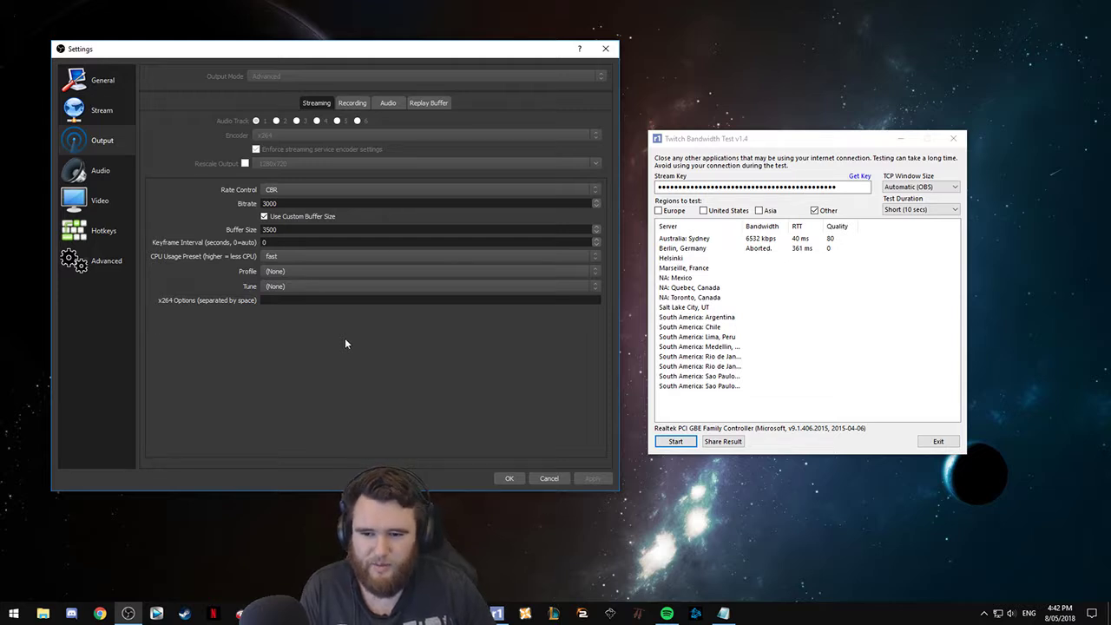
left_click(323, 286)
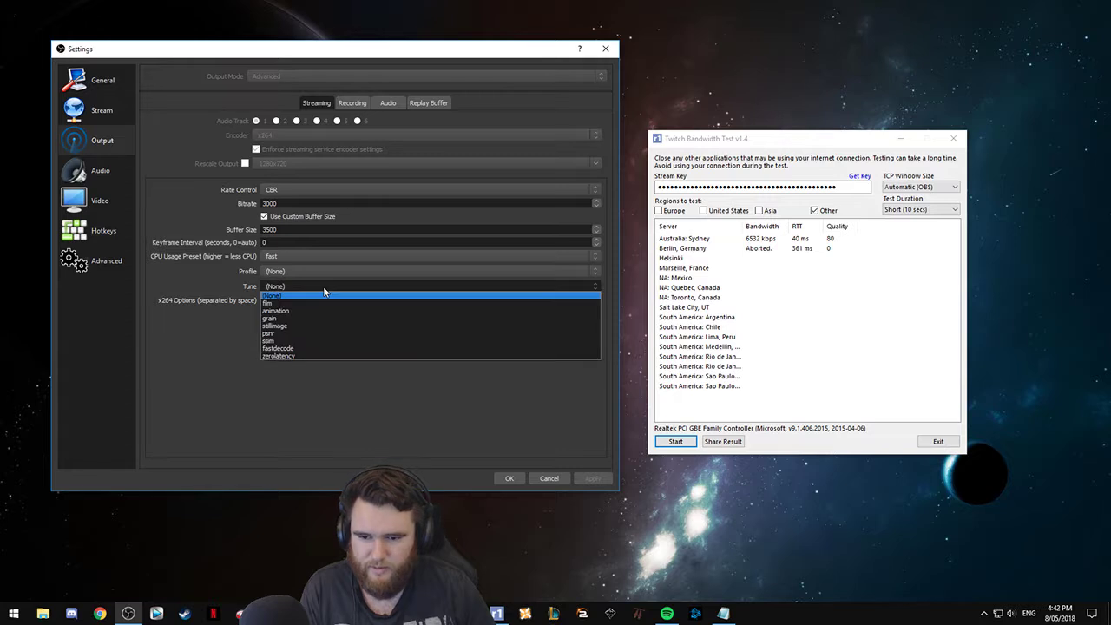
left_click(326, 274)
left_click(326, 271)
left_click(326, 270)
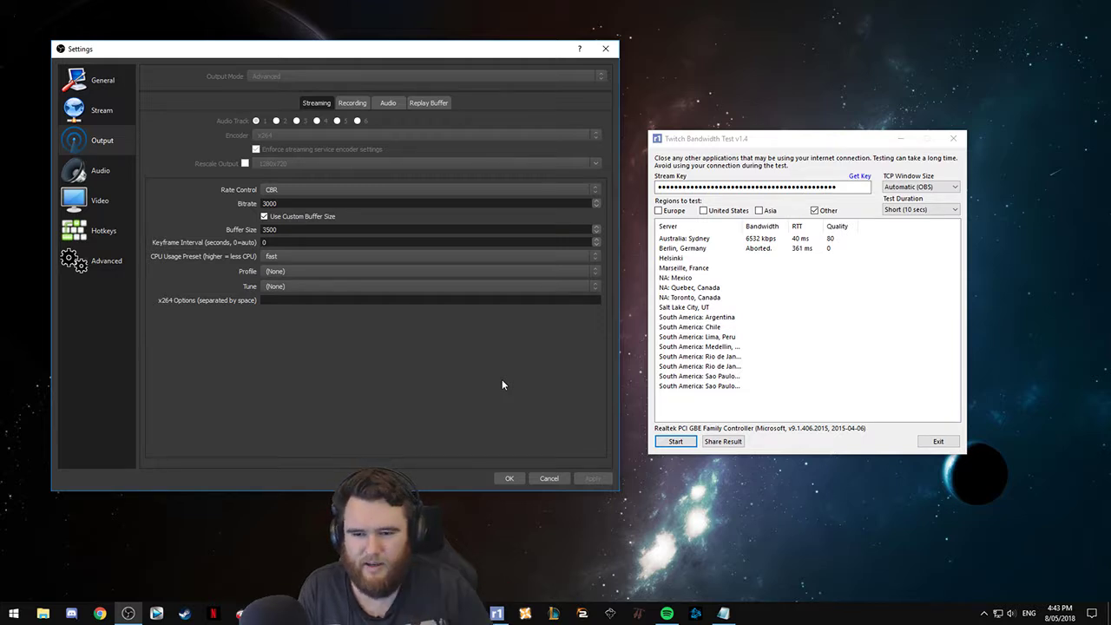
Review the audio devices in the Audio settings, close the settings without changes and bring back the maximized main window.
left_click(97, 170)
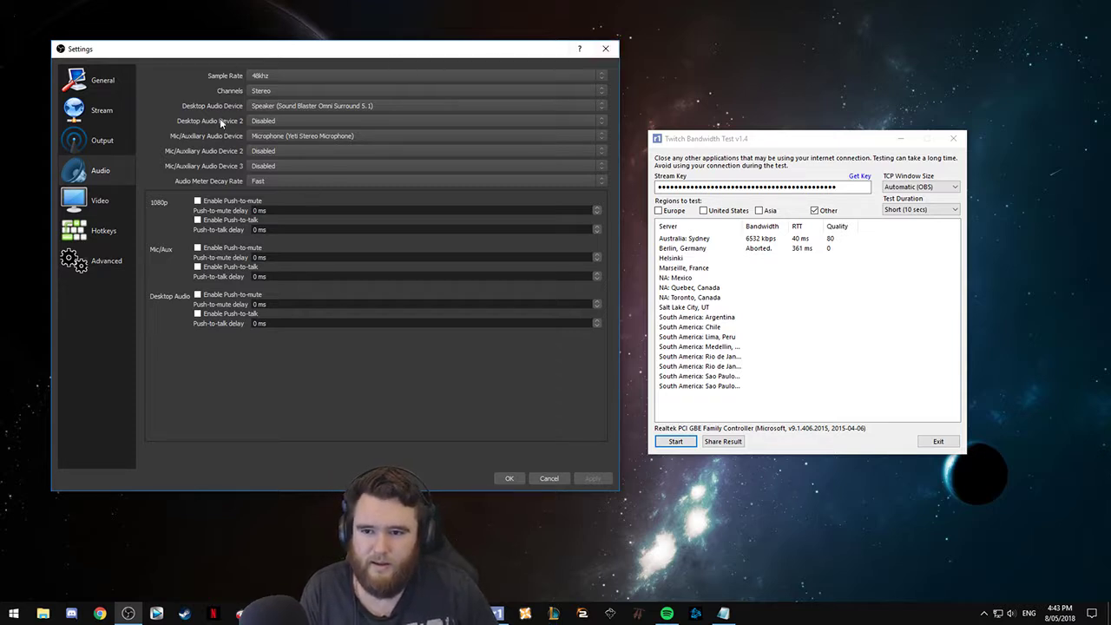
left_click(611, 49)
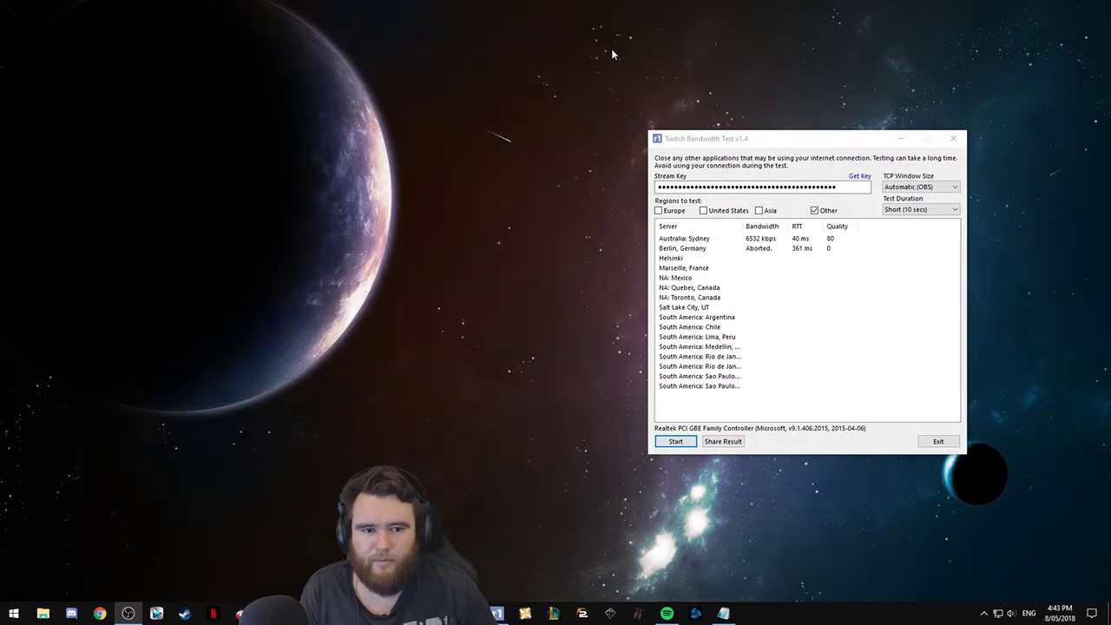
left_click_drag(2, 151, 647, 2)
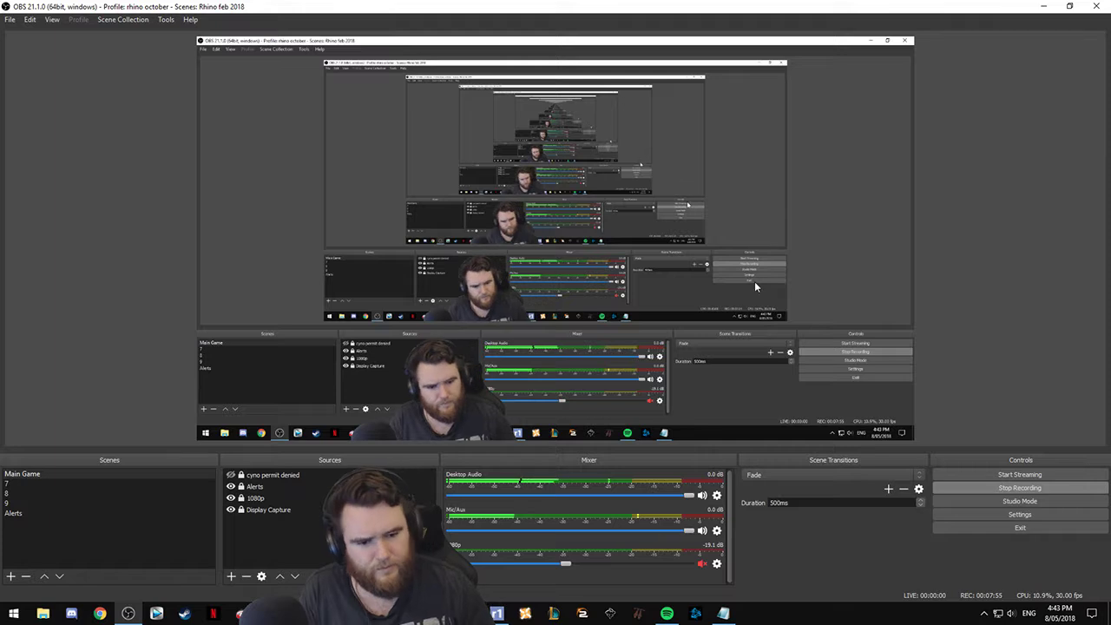
Look through the device options in the Desktop Audio properties, keeping Speaker (Sound Blaster Omni Surround 5.1), and cancel.
left_click(716, 495)
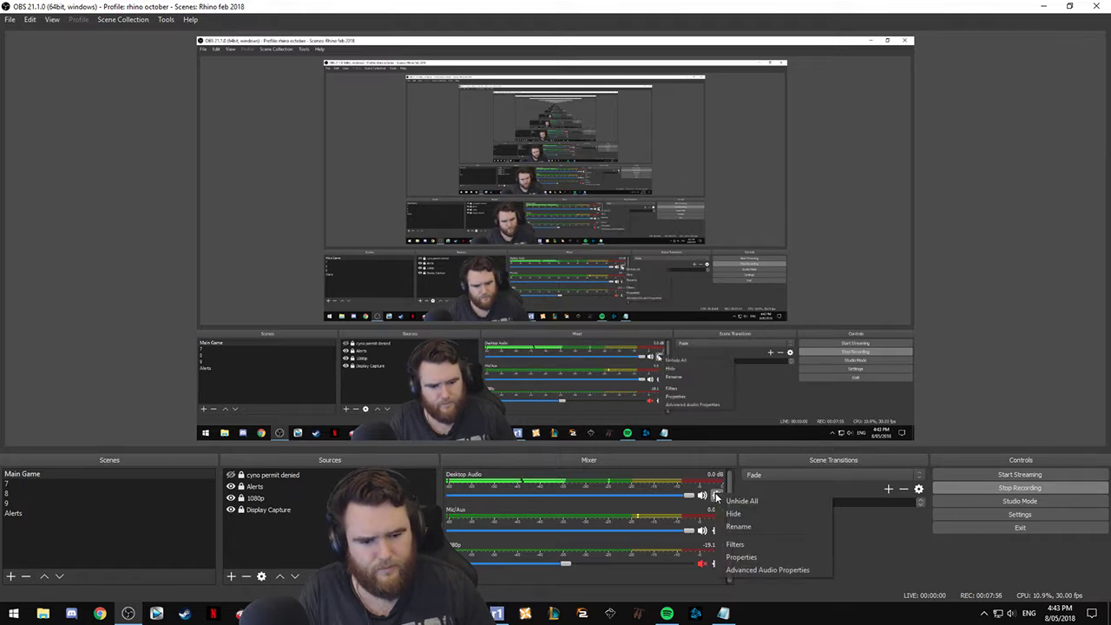
left_click(741, 557)
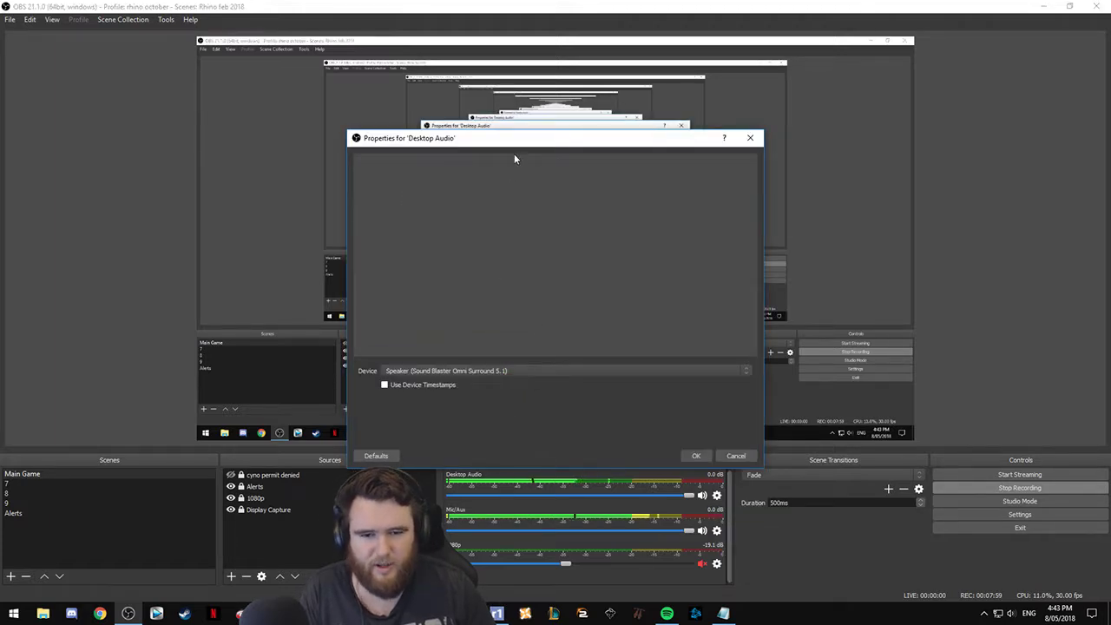
left_click_drag(513, 139, 672, 121)
left_click(706, 353)
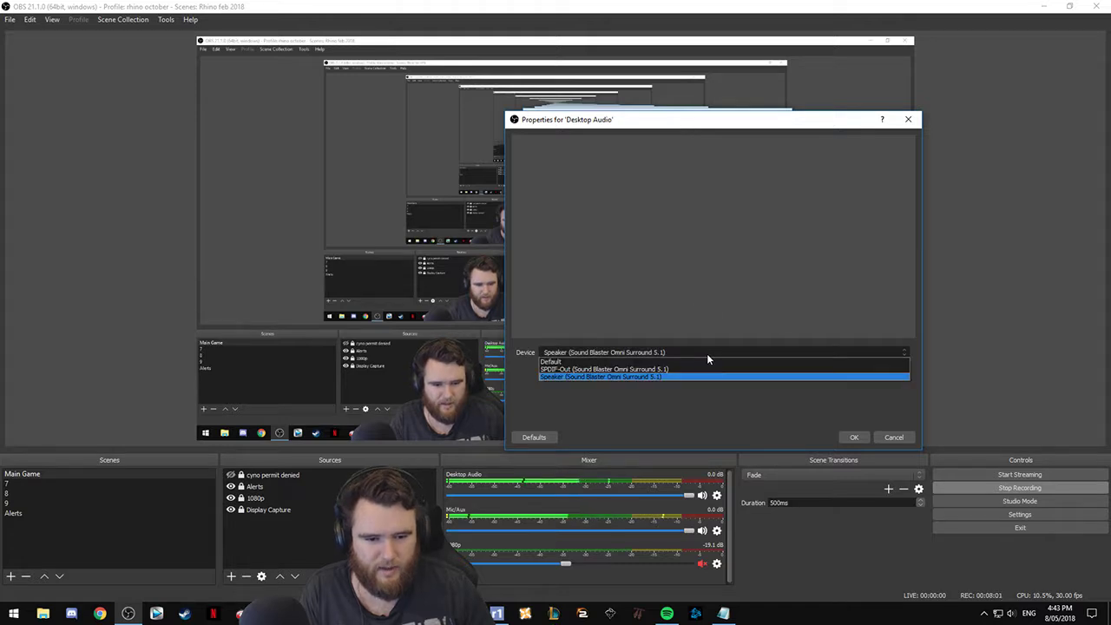
left_click(911, 396)
left_click(903, 436)
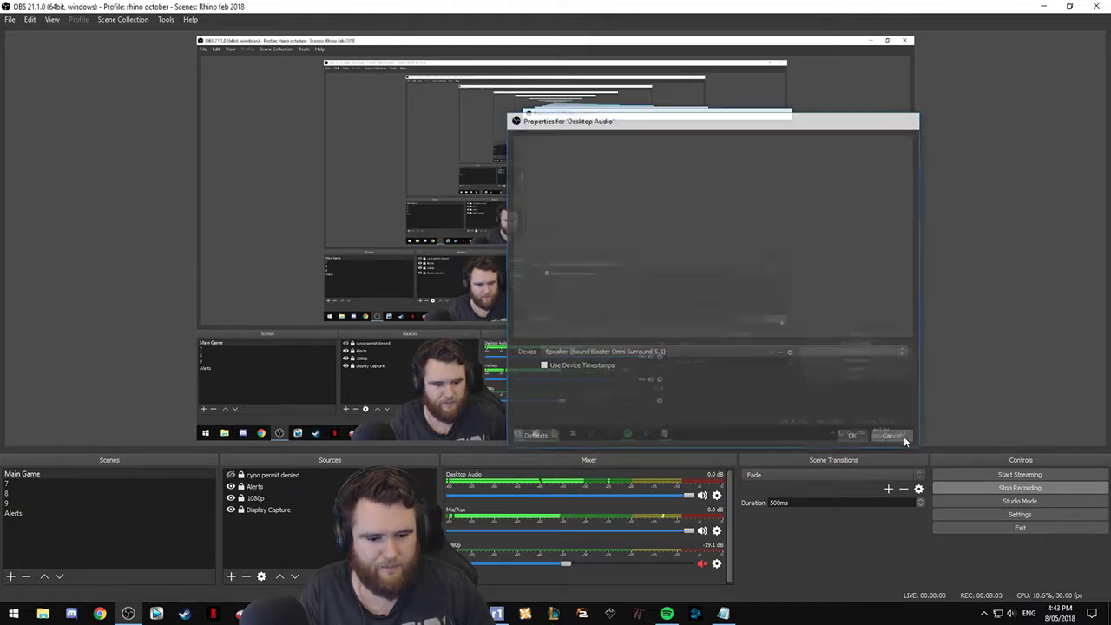
Look through the device options in the Mic/Aux properties, keeping Microphone (Yeti Stereo Microphone), and close the properties.
left_click(718, 531)
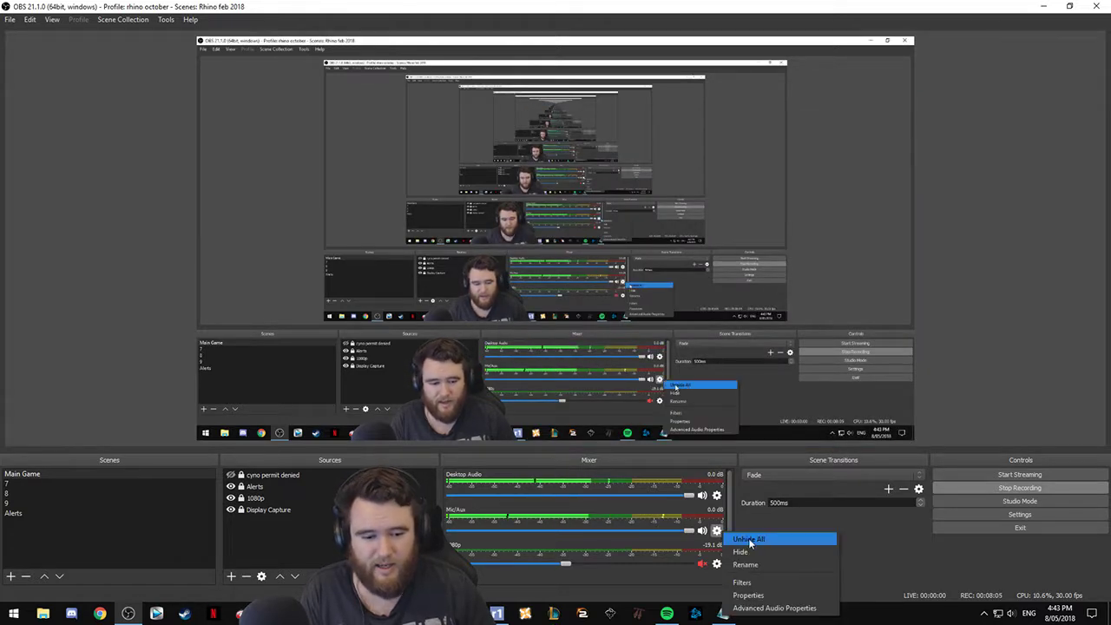
left_click(747, 597)
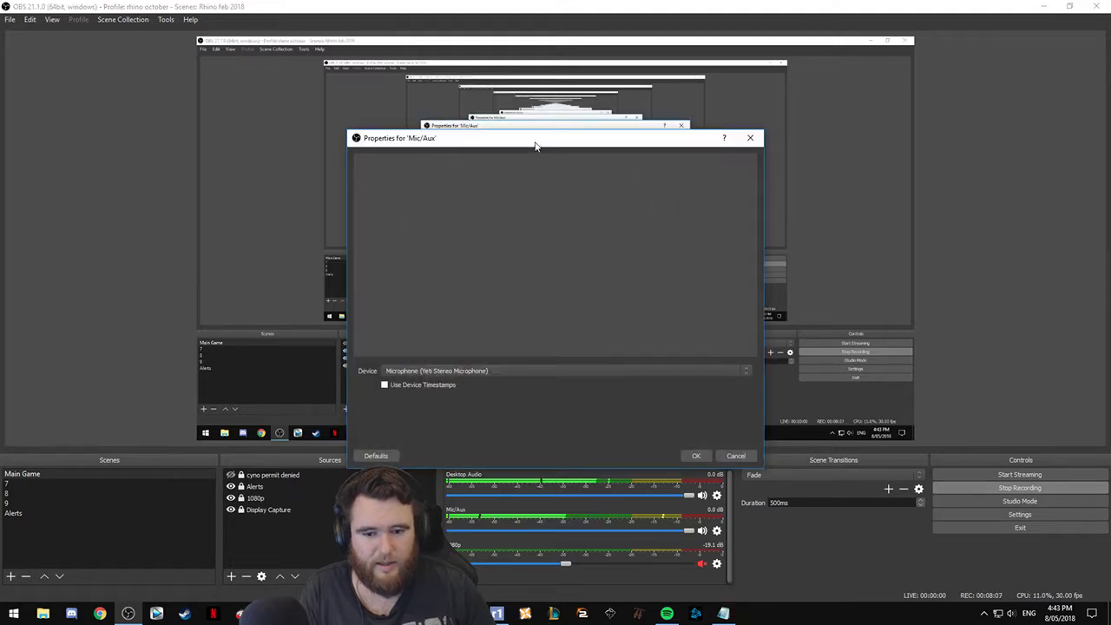
left_click_drag(538, 138, 716, 136)
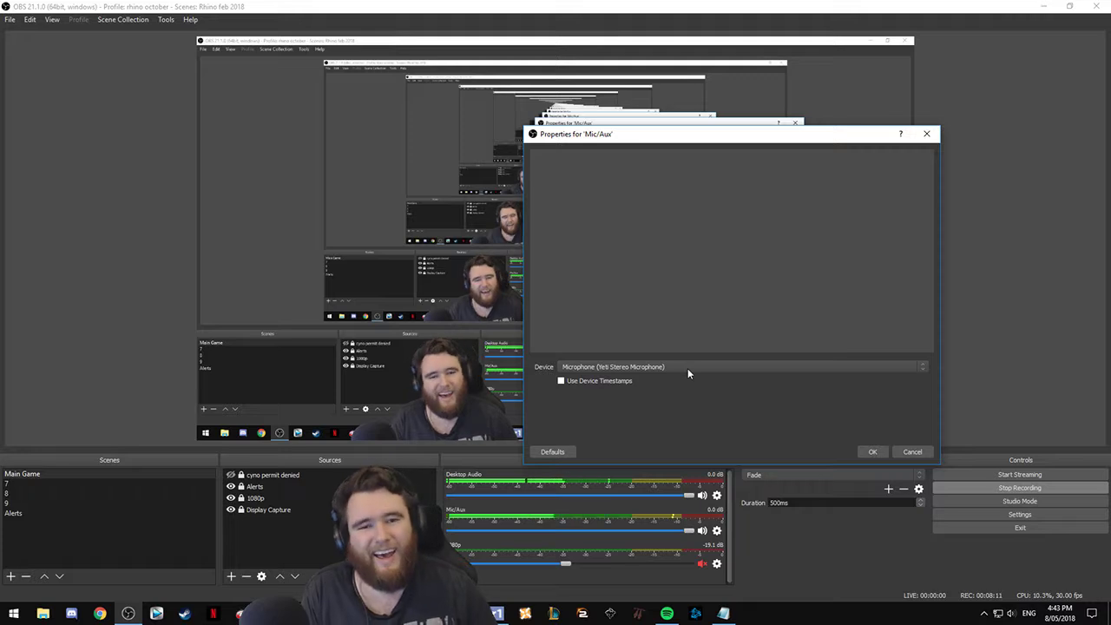
left_click(687, 368)
left_click(622, 383)
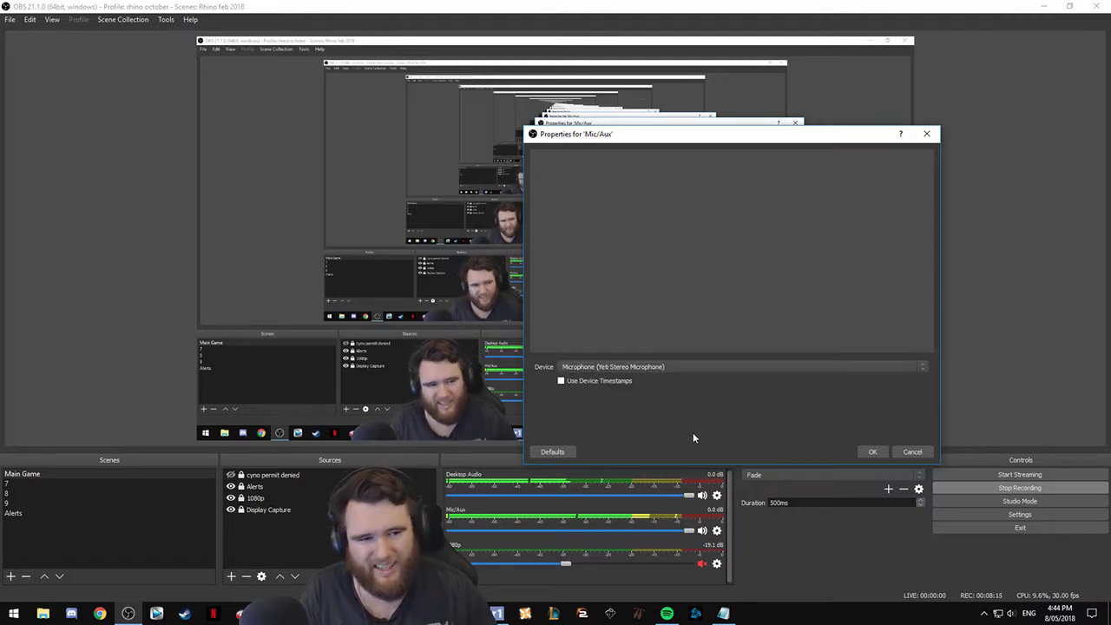
left_click(926, 133)
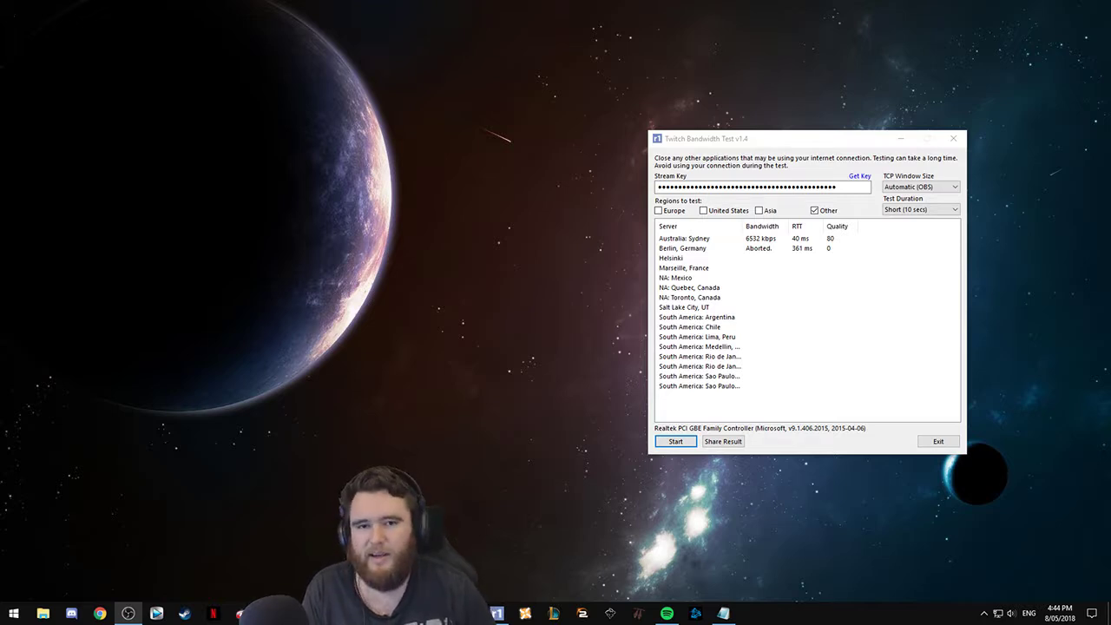
Move the Settings window to the upper screen edge and enlarge it to fill the space beside the bandwidth test.
left_click_drag(0, 154, 450, 3)
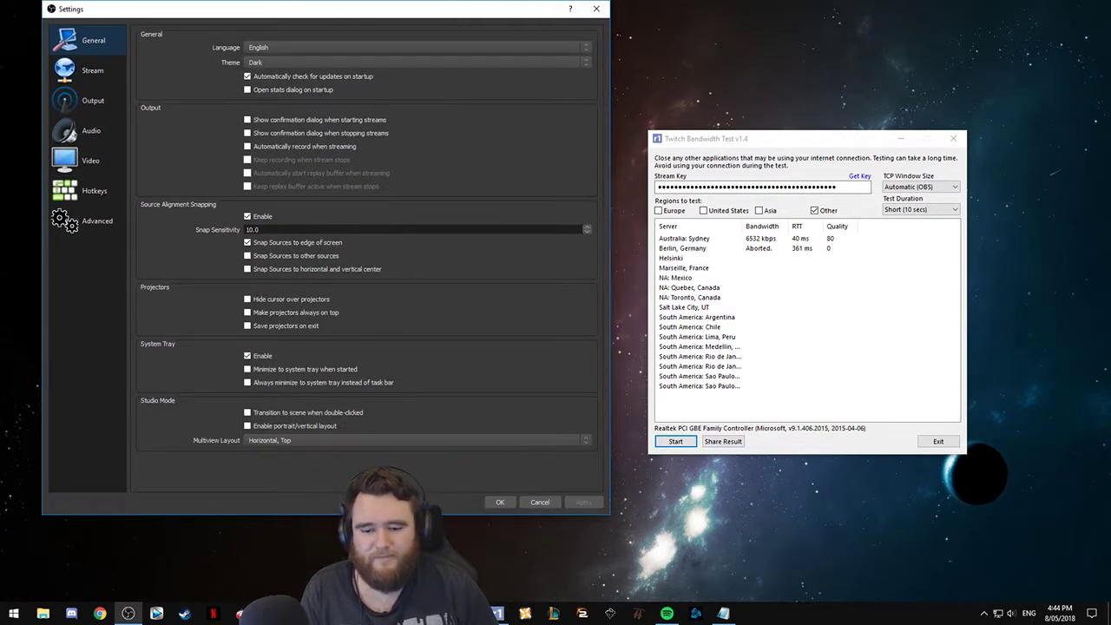
left_click_drag(450, 513, 449, 599)
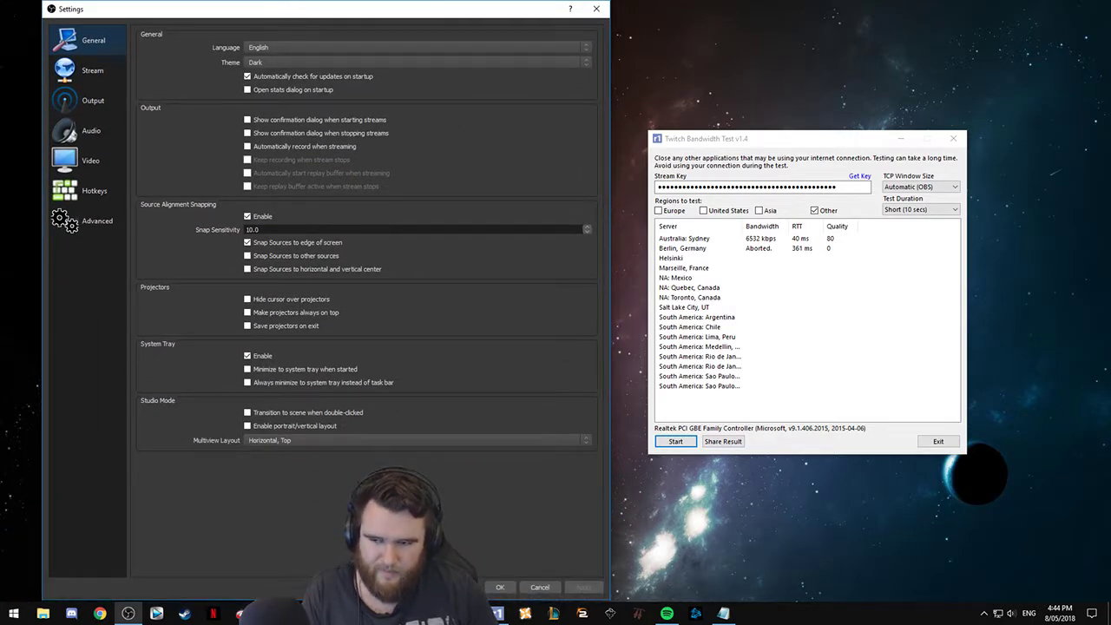
left_click_drag(41, 250, 2, 251)
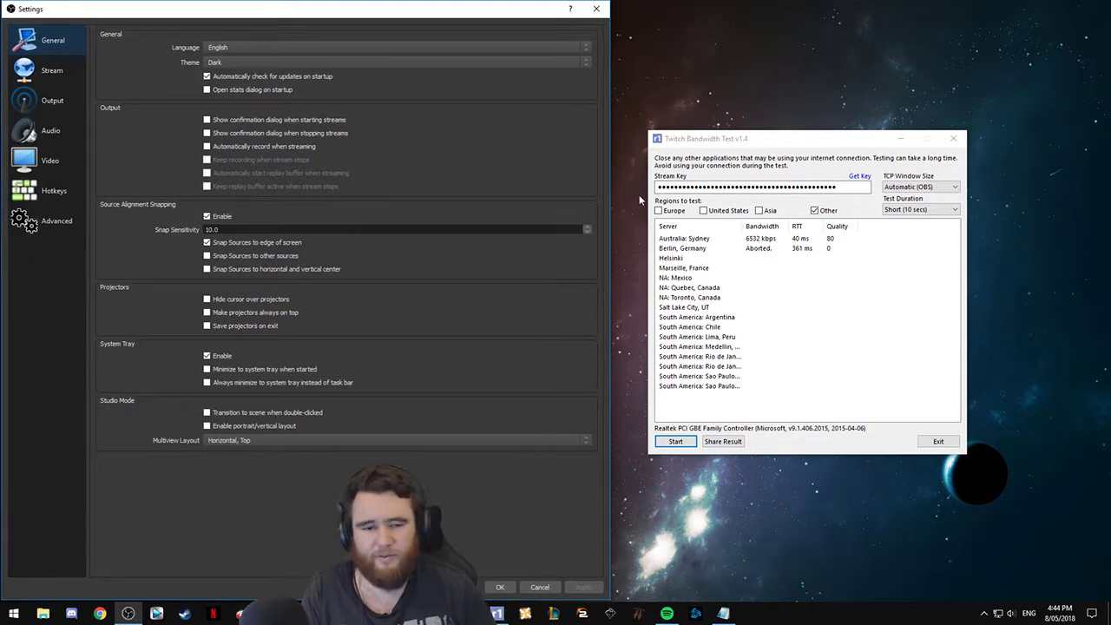
left_click_drag(610, 187, 618, 185)
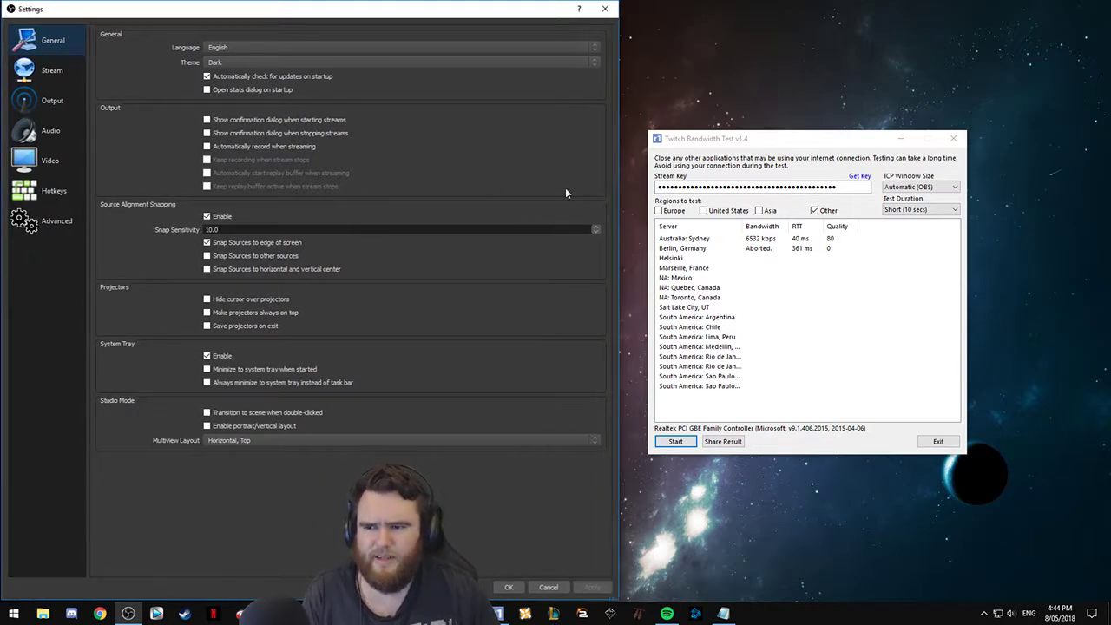
Compare the canvas and output resolution, downscale filter and FPS in the Video settings with the Rescale Output option for streaming.
left_click(70, 169)
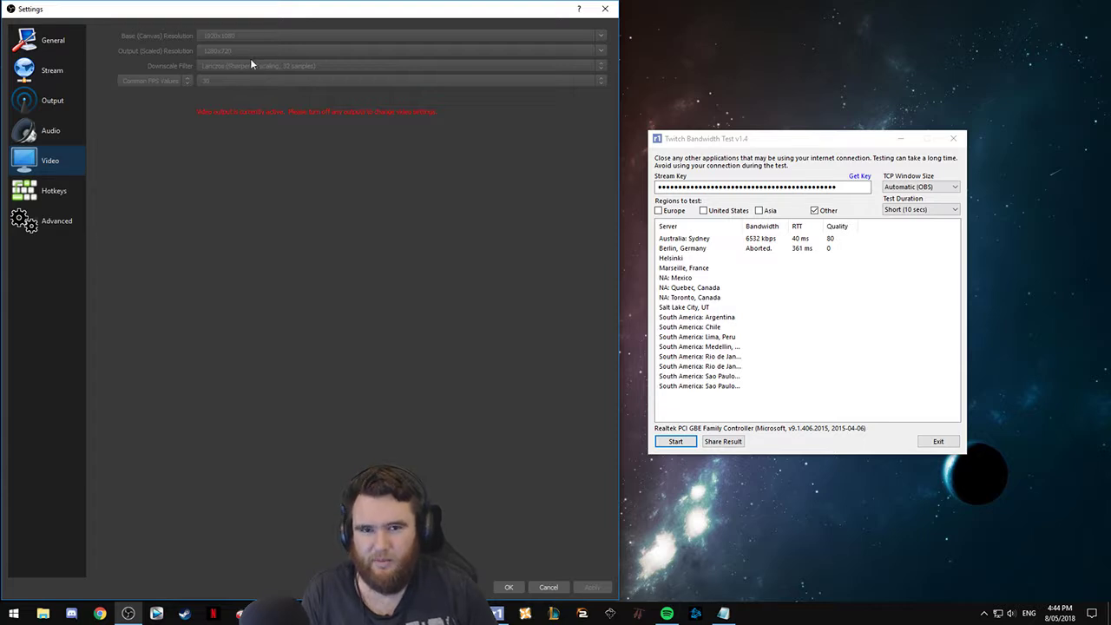
left_click(67, 103)
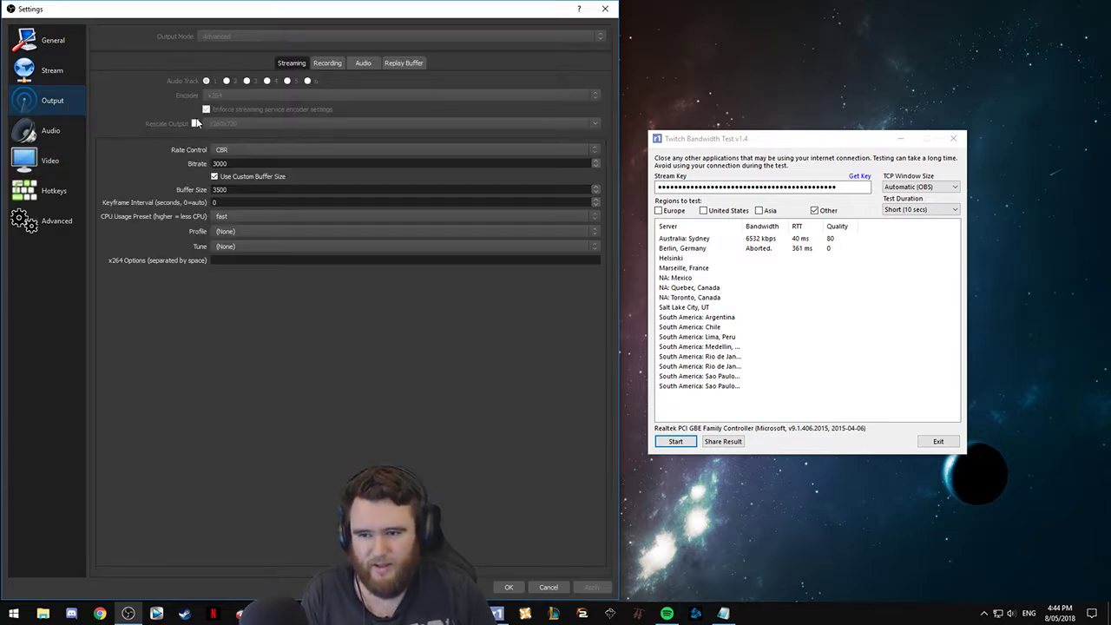
left_click(69, 160)
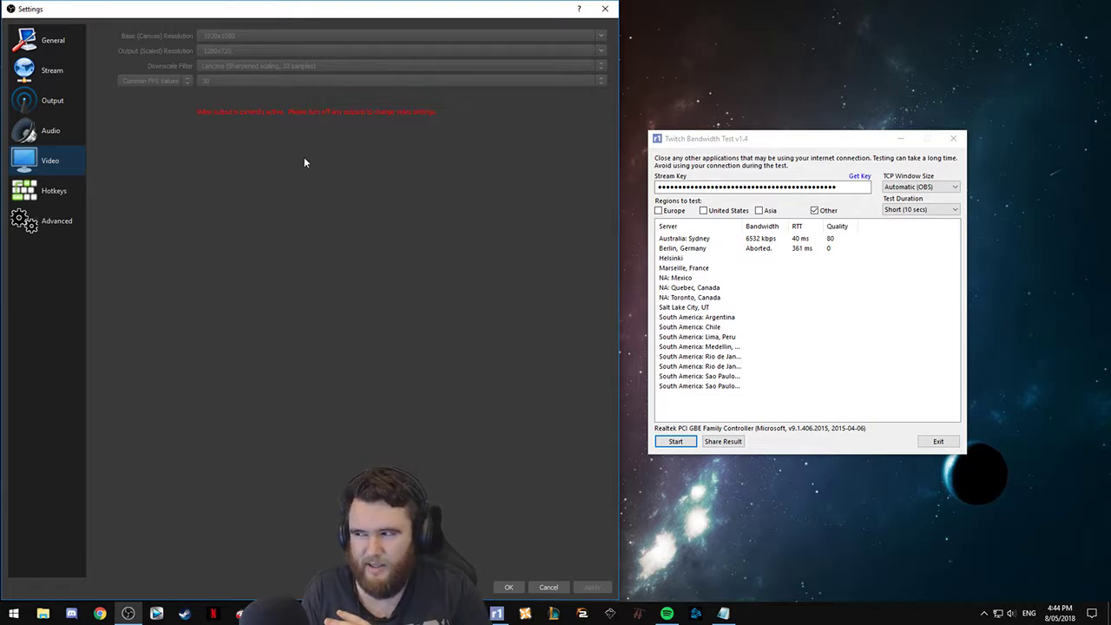
left_click(49, 100)
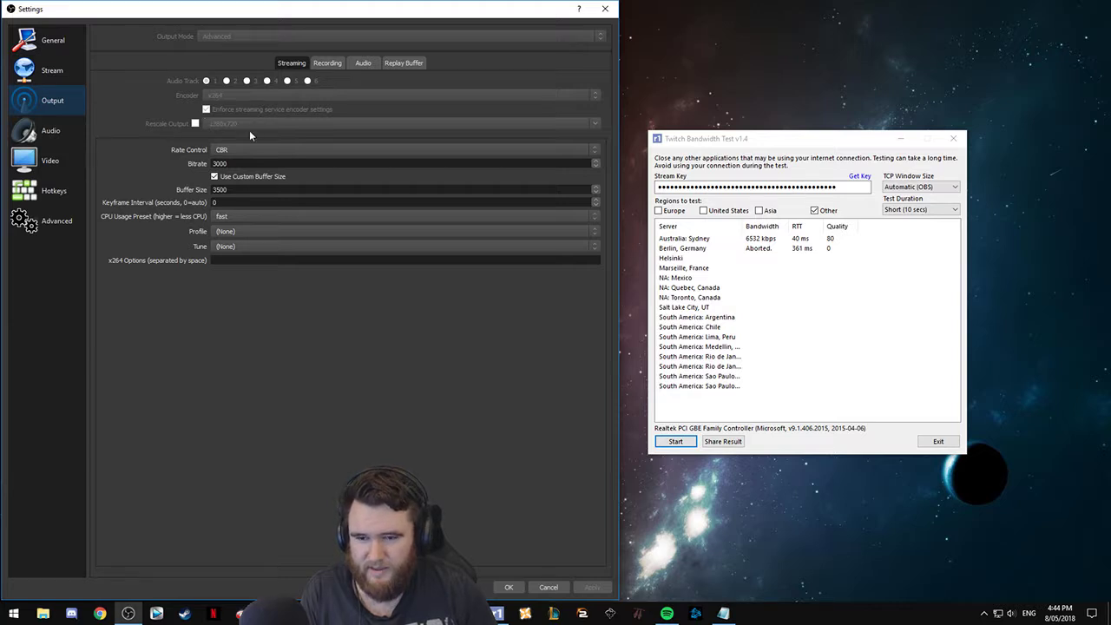
Look through the hotkeys assigned for scene switching, showing and hiding sources, and muting the microphone.
left_click(71, 192)
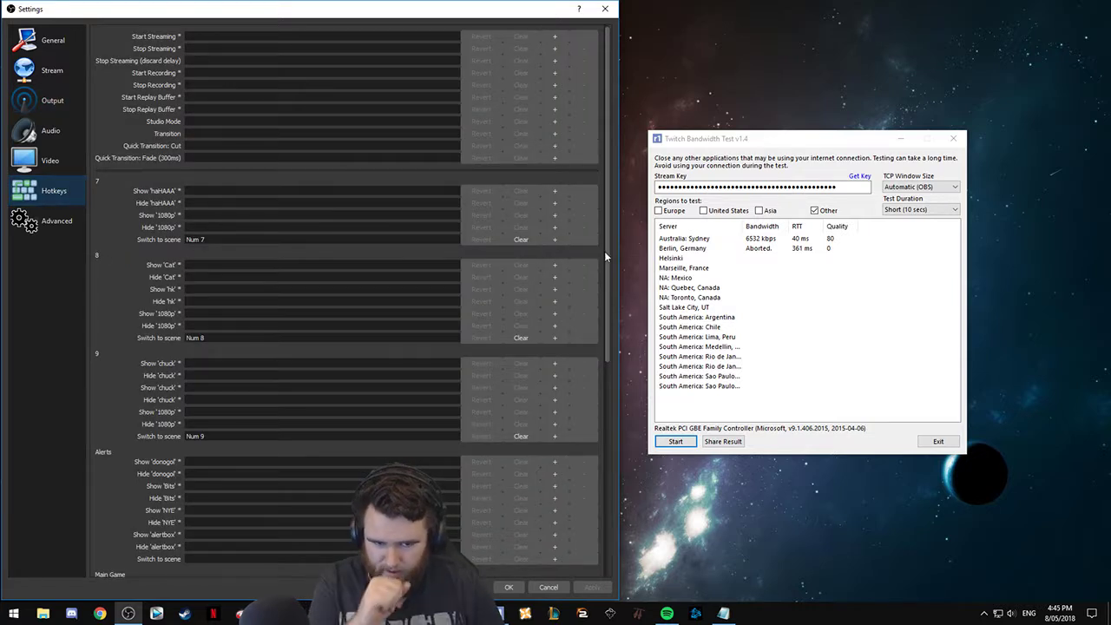
left_click_drag(607, 252, 607, 475)
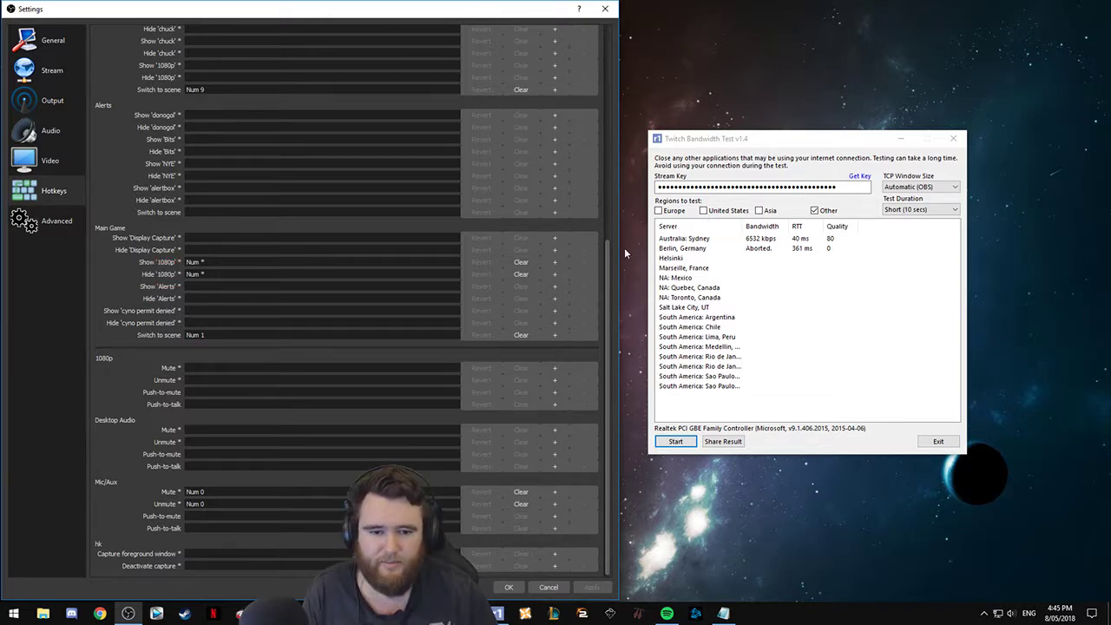
left_click_drag(606, 272, 613, 135)
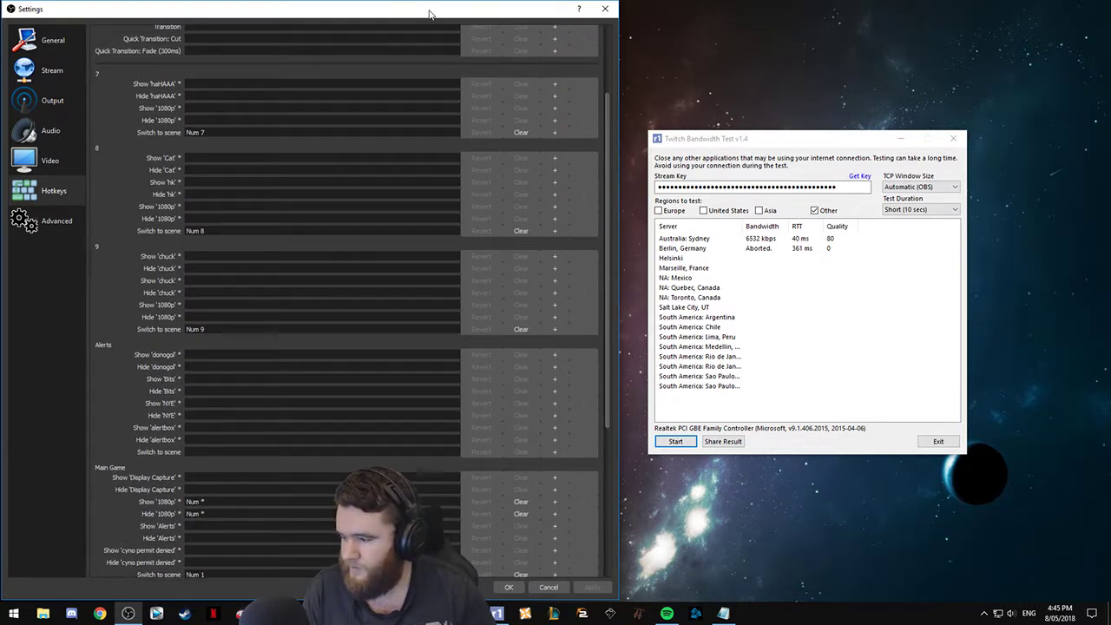
left_click_drag(613, 149, 613, 58)
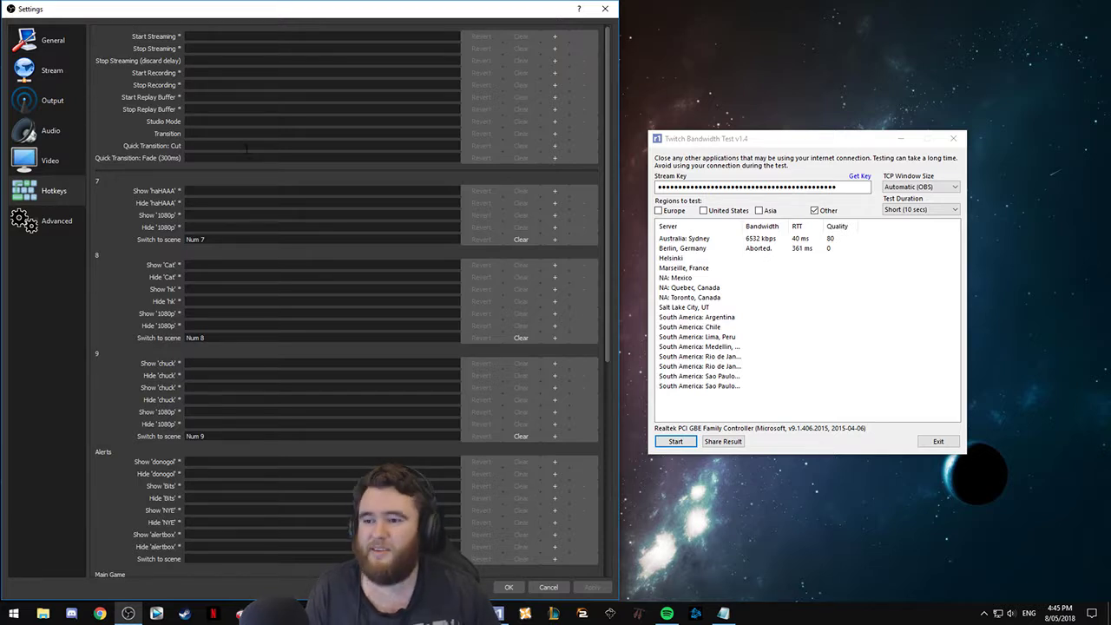
Review the Advanced settings, checking the Process Priority options while keeping Above Normal, and cancel the settings.
left_click(58, 222)
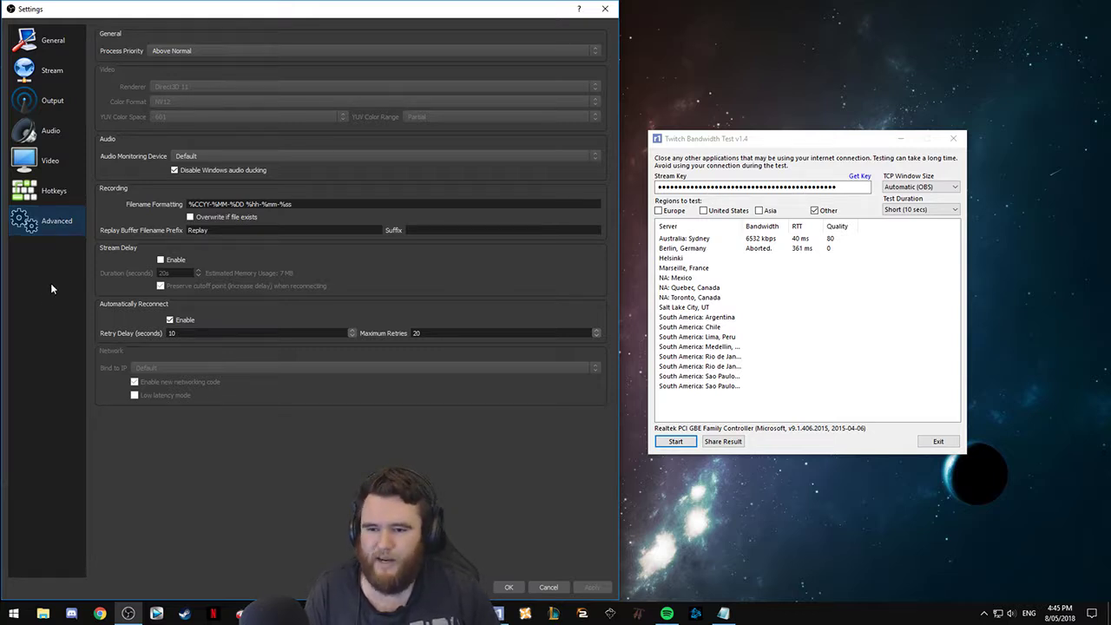
left_click(236, 52)
left_click(234, 47)
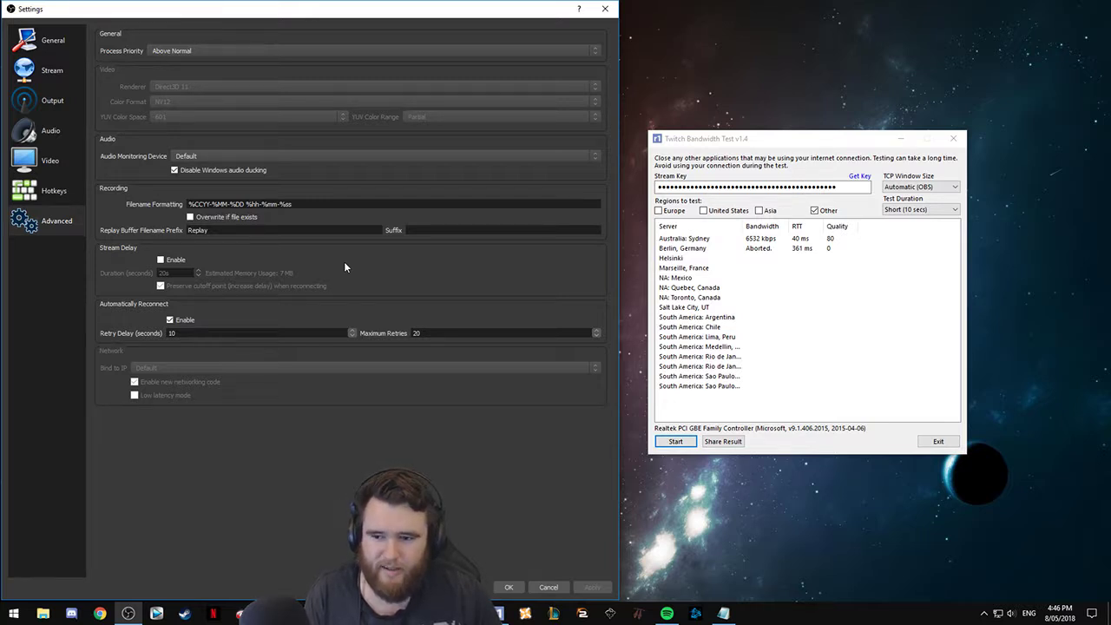
left_click(549, 588)
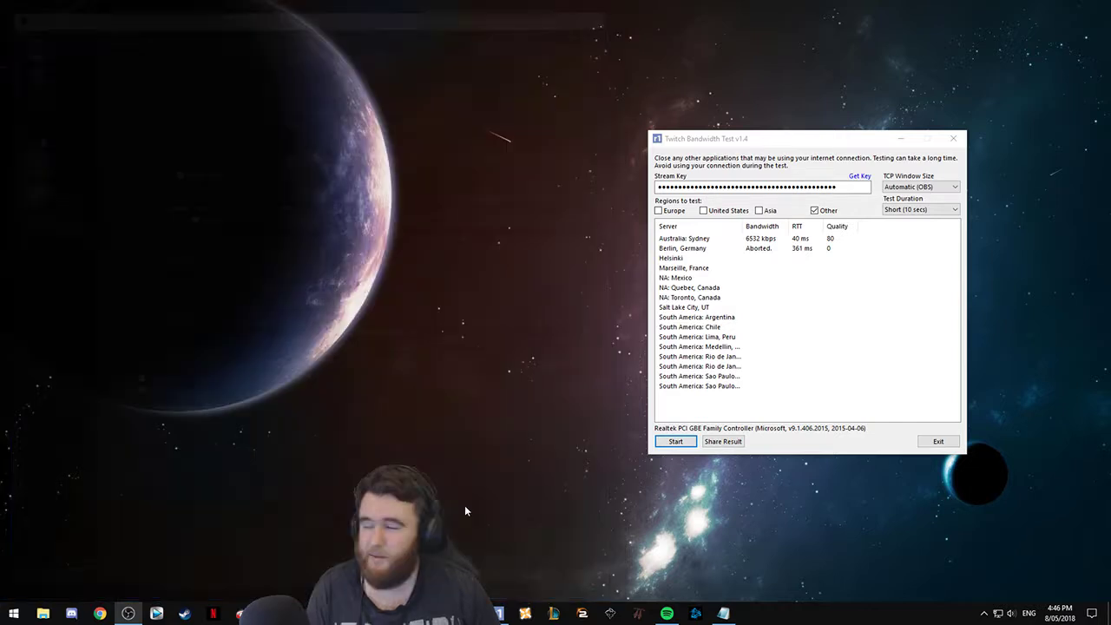
Close the Twitch Bandwidth Test and bring up the main OBS window.
left_click(953, 143)
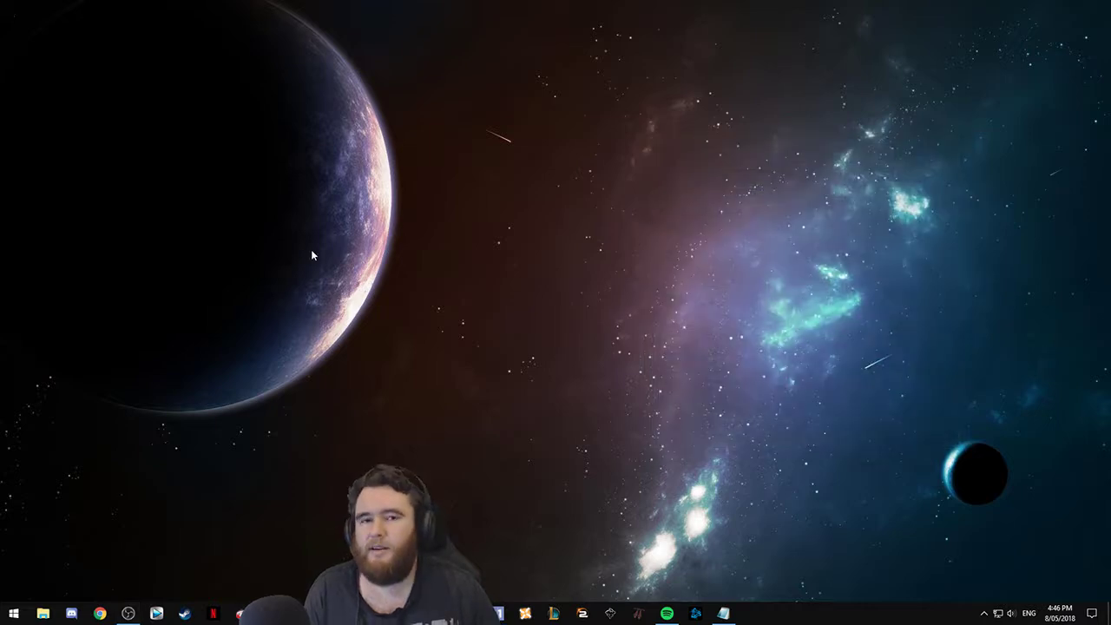
left_click(128, 613)
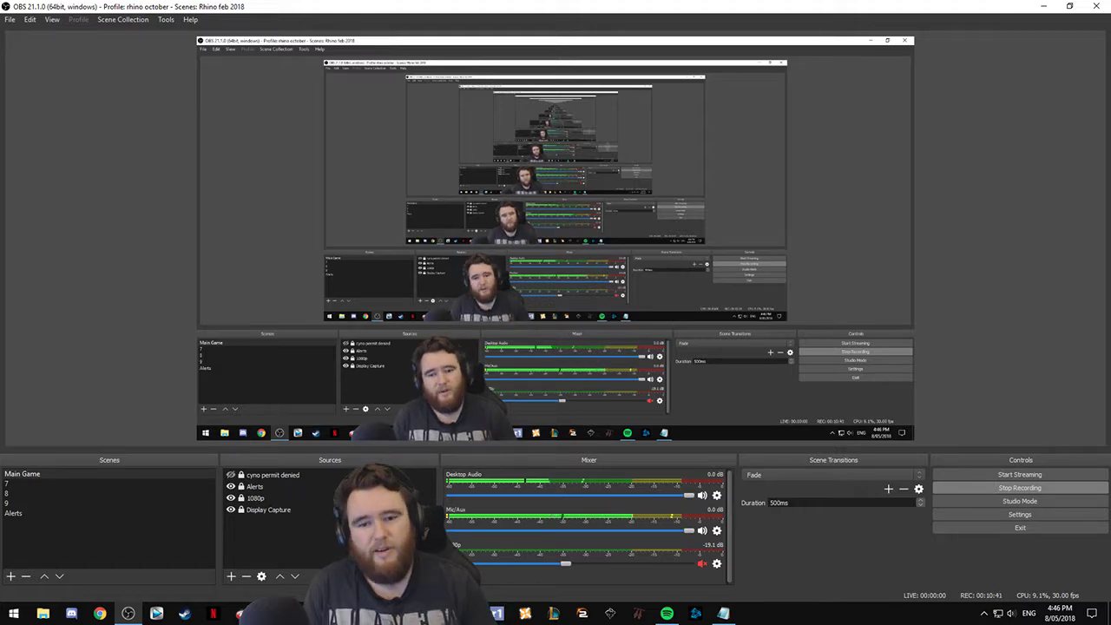
Hide and reshow the Display Capture source, and dock the OBS window to the right half of the desktop.
left_click(231, 510)
left_click(231, 510)
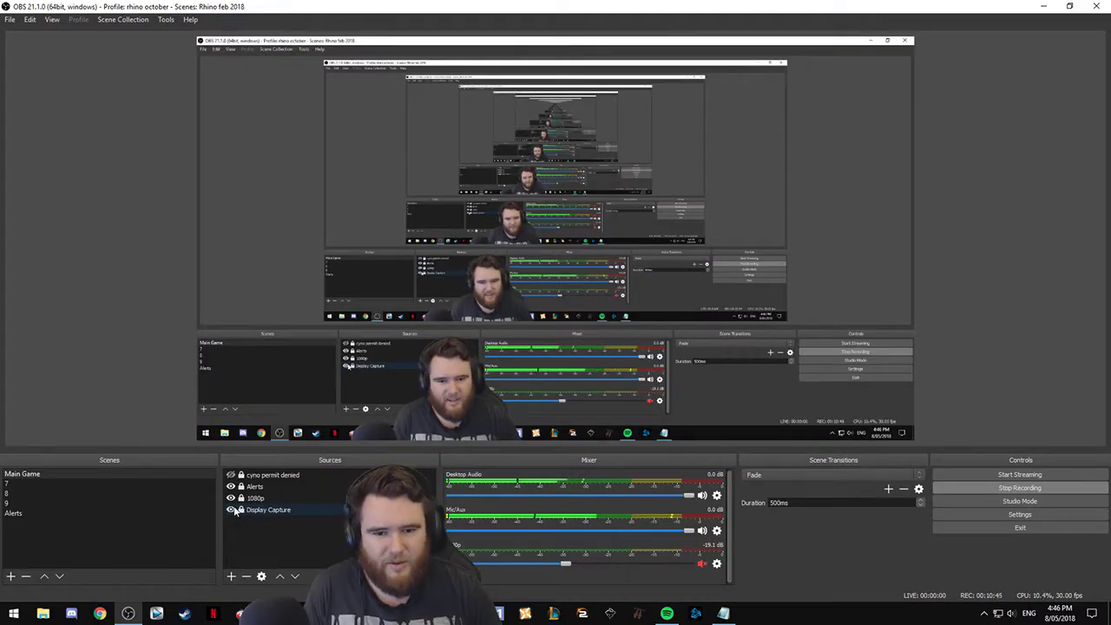
left_click_drag(629, 10, 1110, 216)
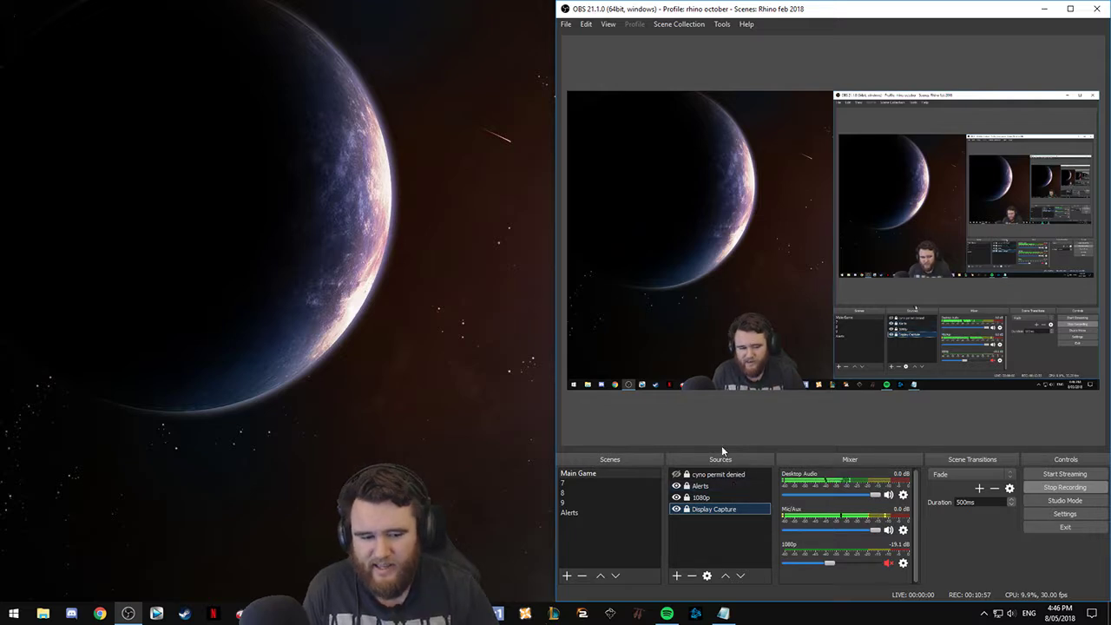
Examine the 1080p and Alerts sources of the Main Game scene by selecting each one in turn.
left_click(713, 497, "ctrl")
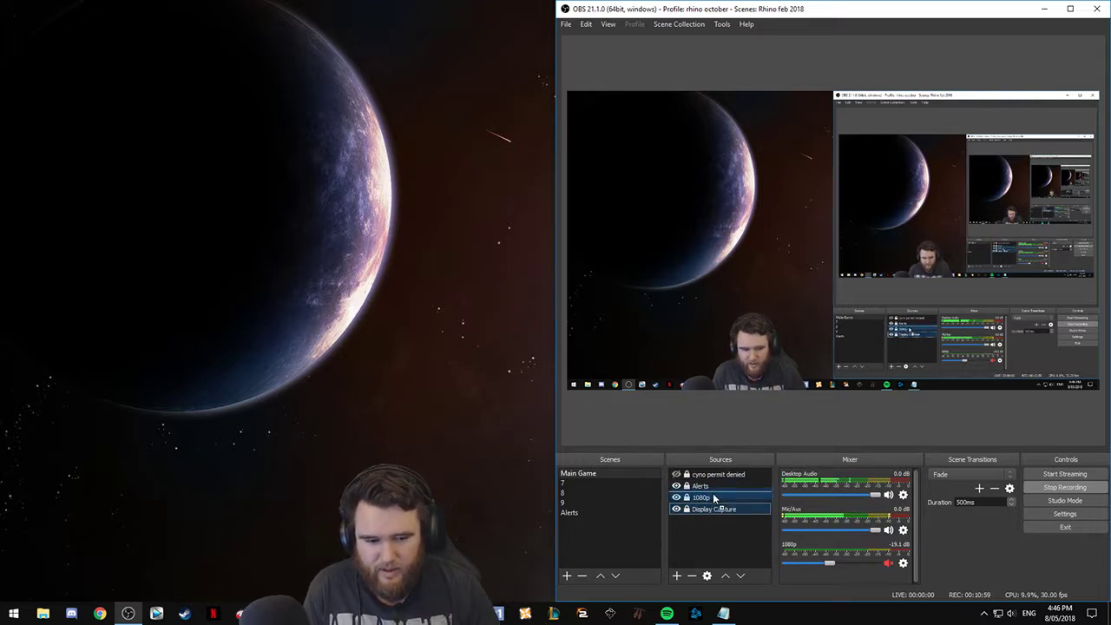
left_click_drag(713, 497, 710, 500)
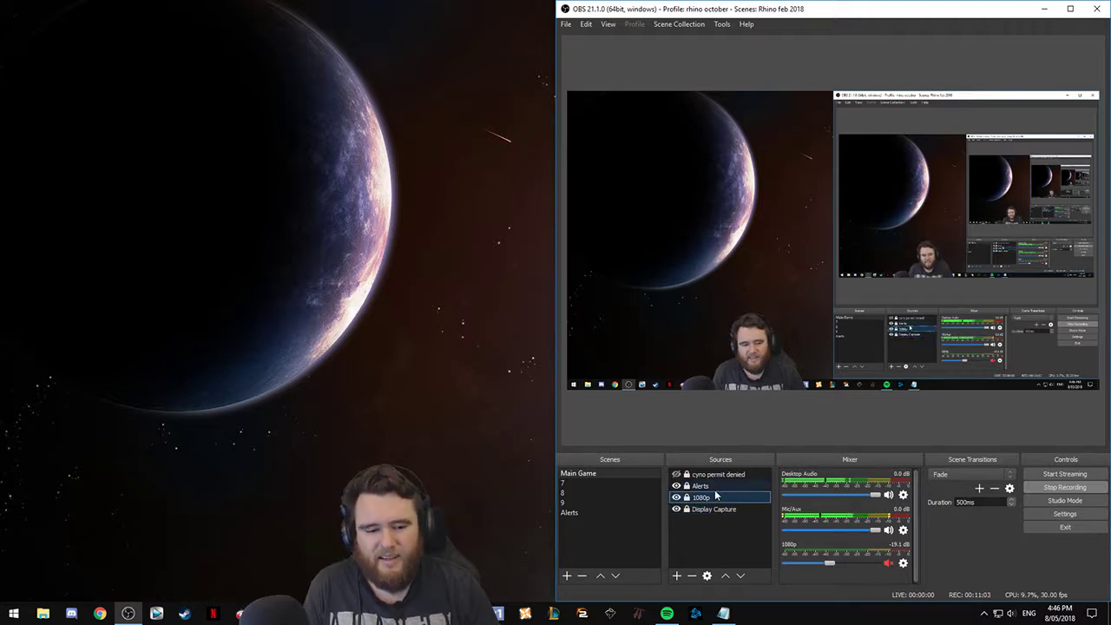
left_click(726, 486)
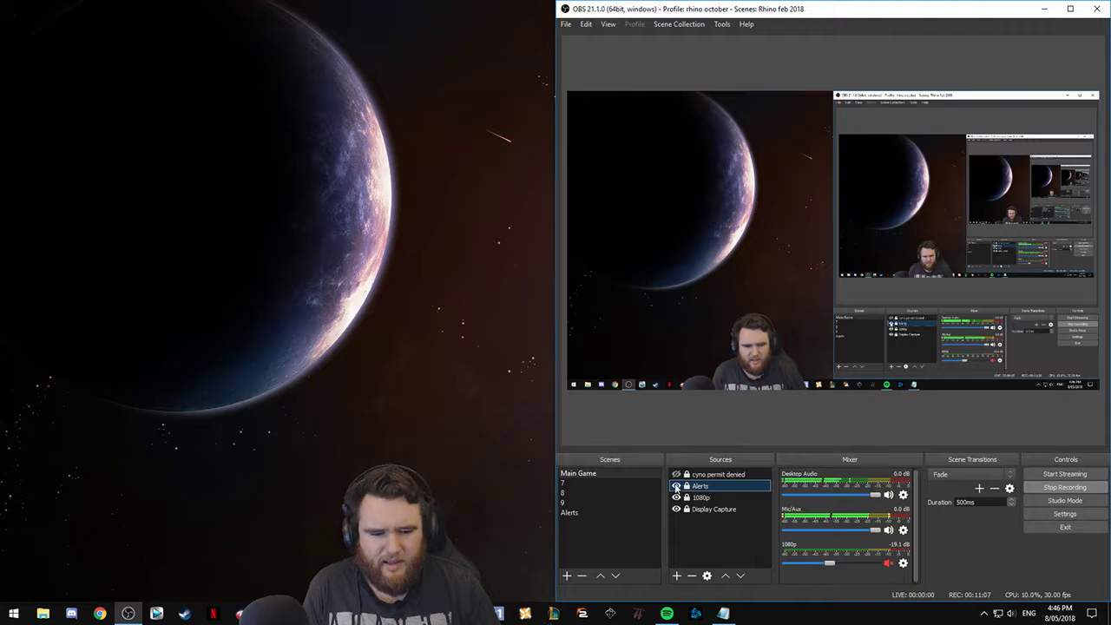
left_click(864, 123)
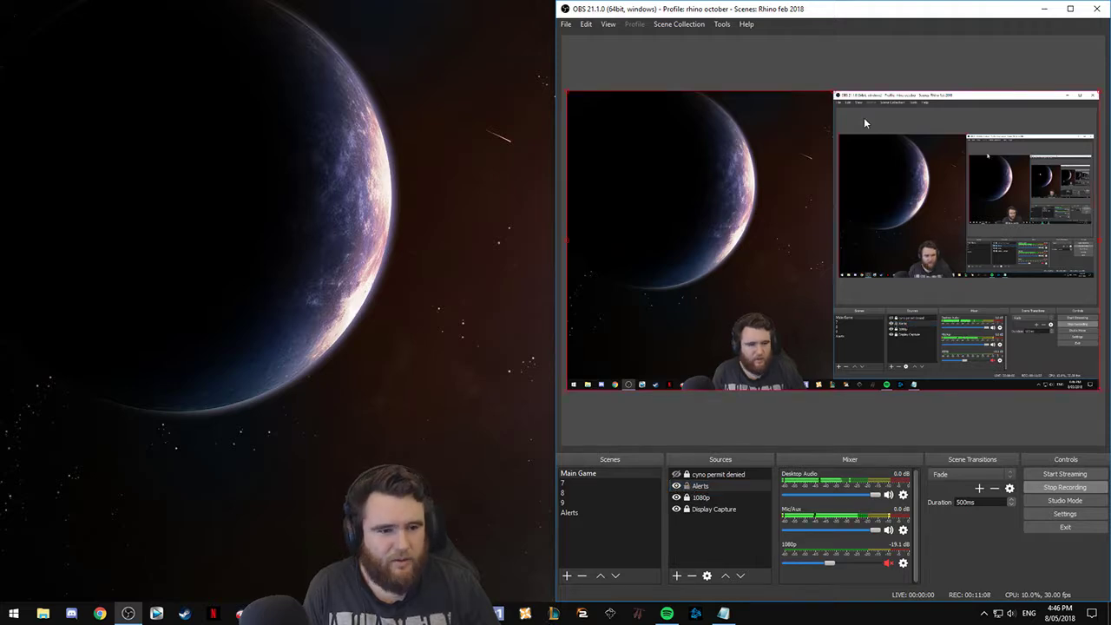
Turn on Studio Mode in the maximized OBS window and load the Alerts scene into the preview.
double_click(883, 11)
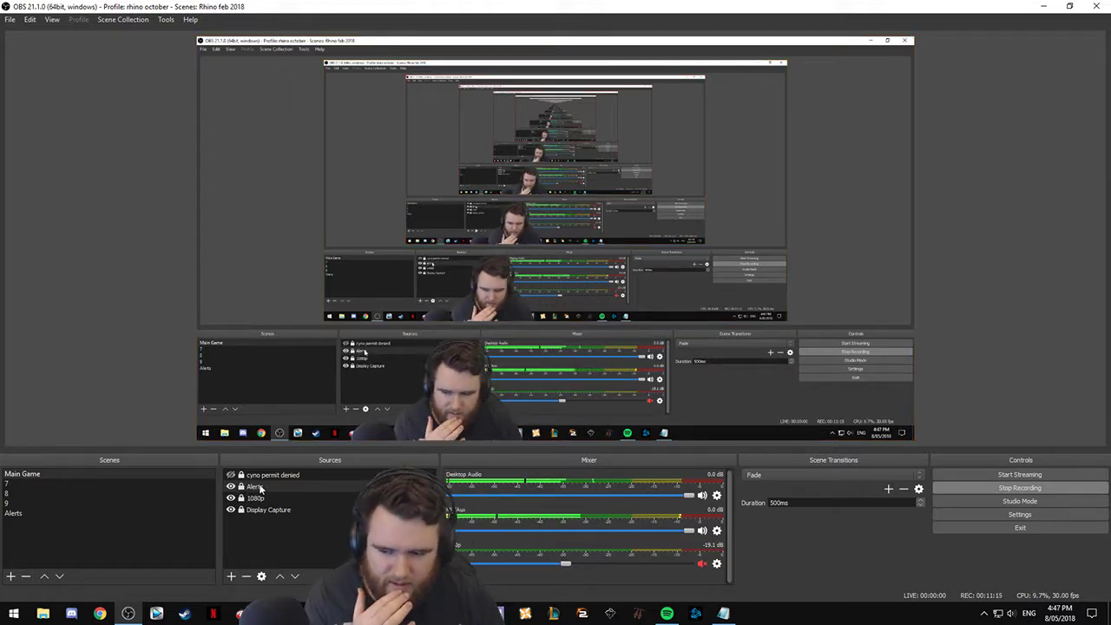
left_click(994, 501)
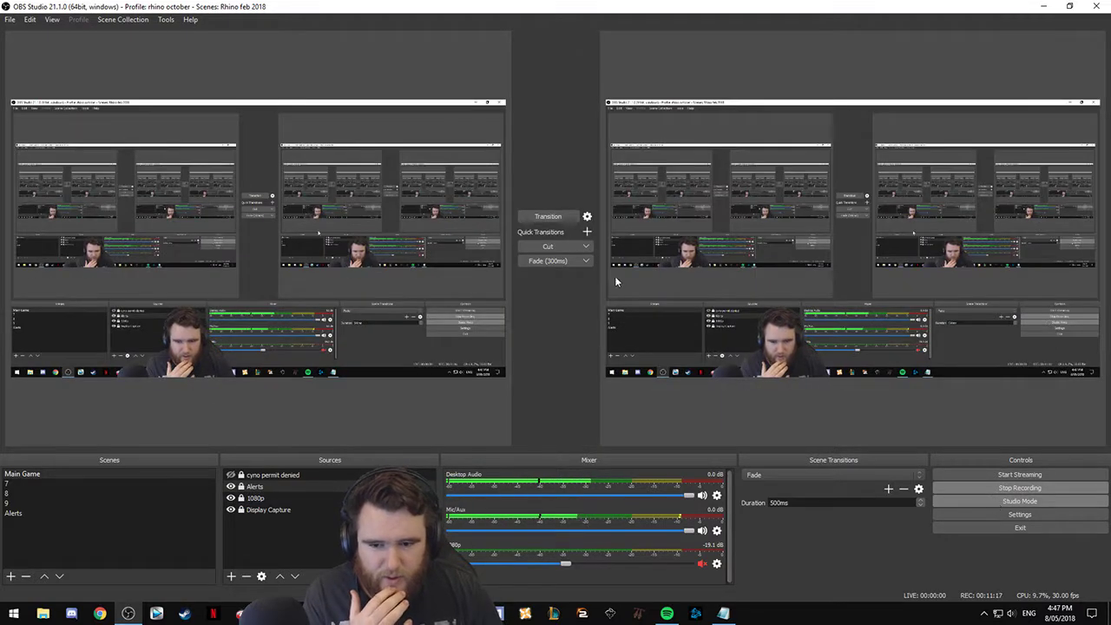
left_click(62, 513)
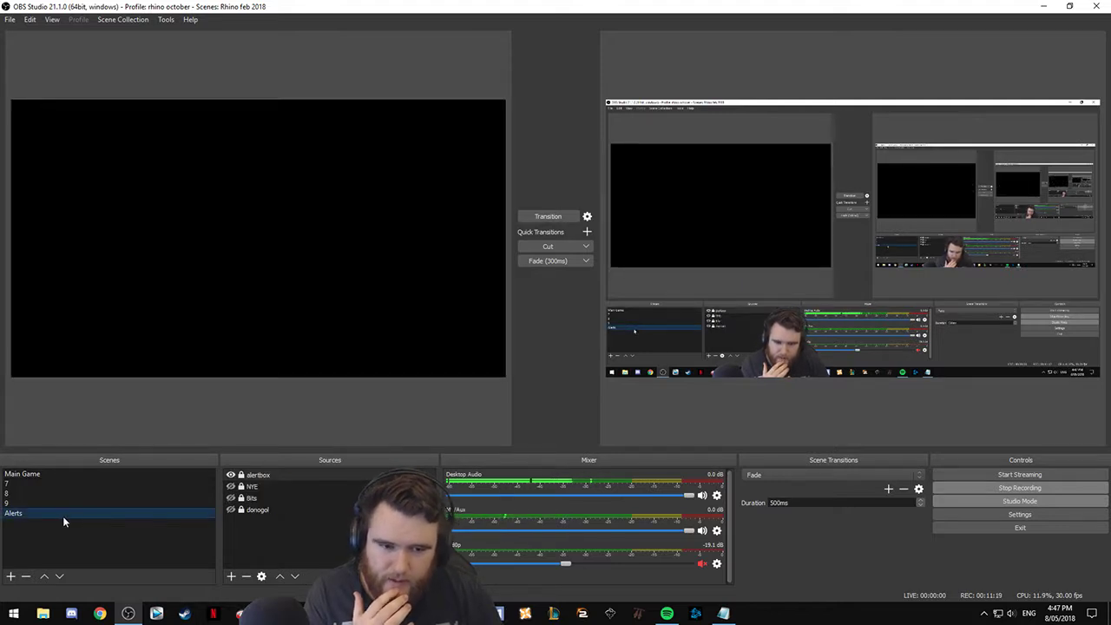
Examine the Alerts scene's sources by unlocking and relocking alertbox and briefly showing NYE, Bits and donogol in turn.
left_click(239, 475)
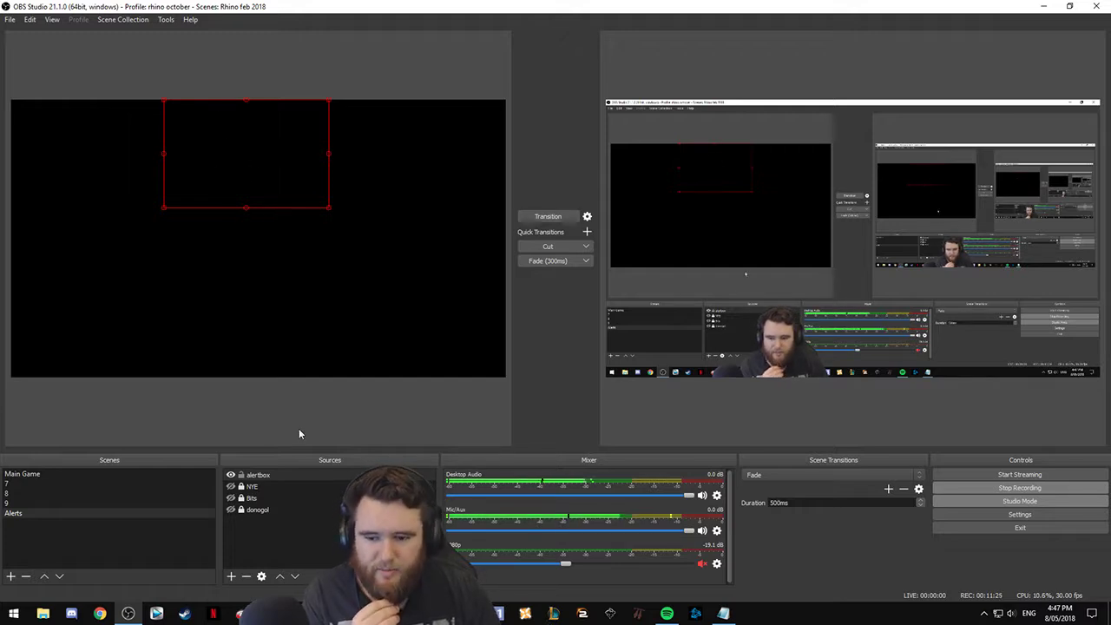
left_click(241, 475)
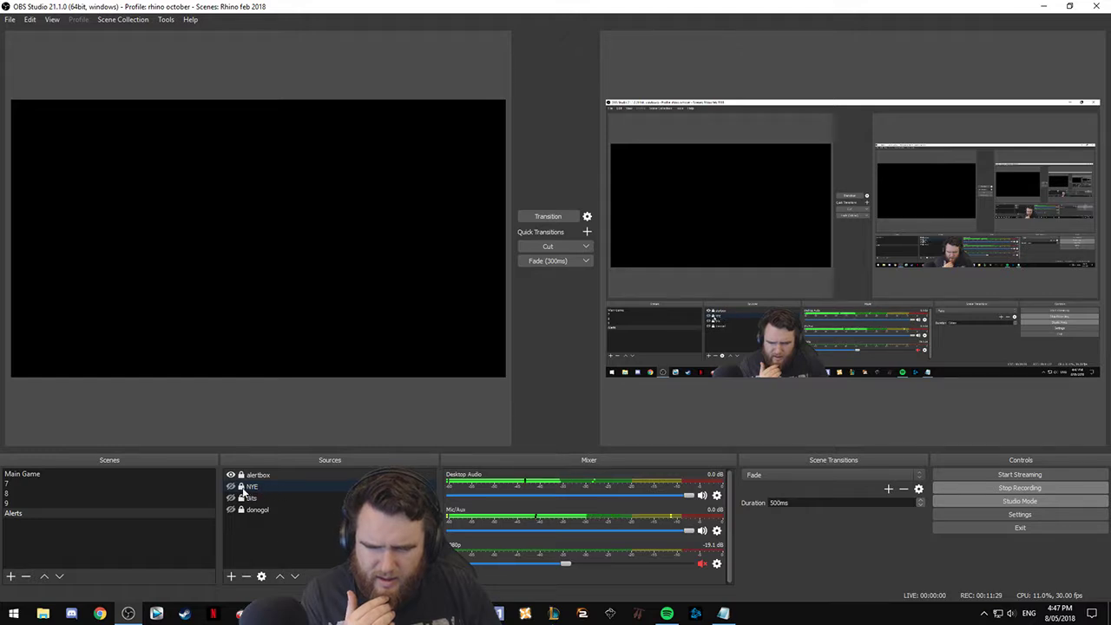
left_click(231, 488)
left_click(231, 487)
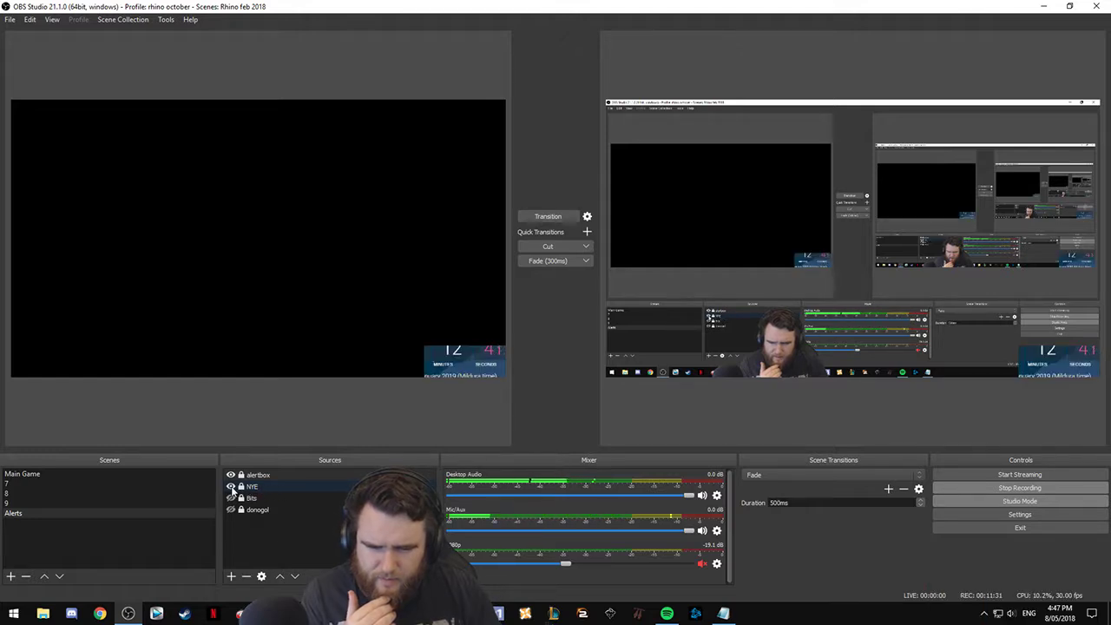
left_click(231, 499)
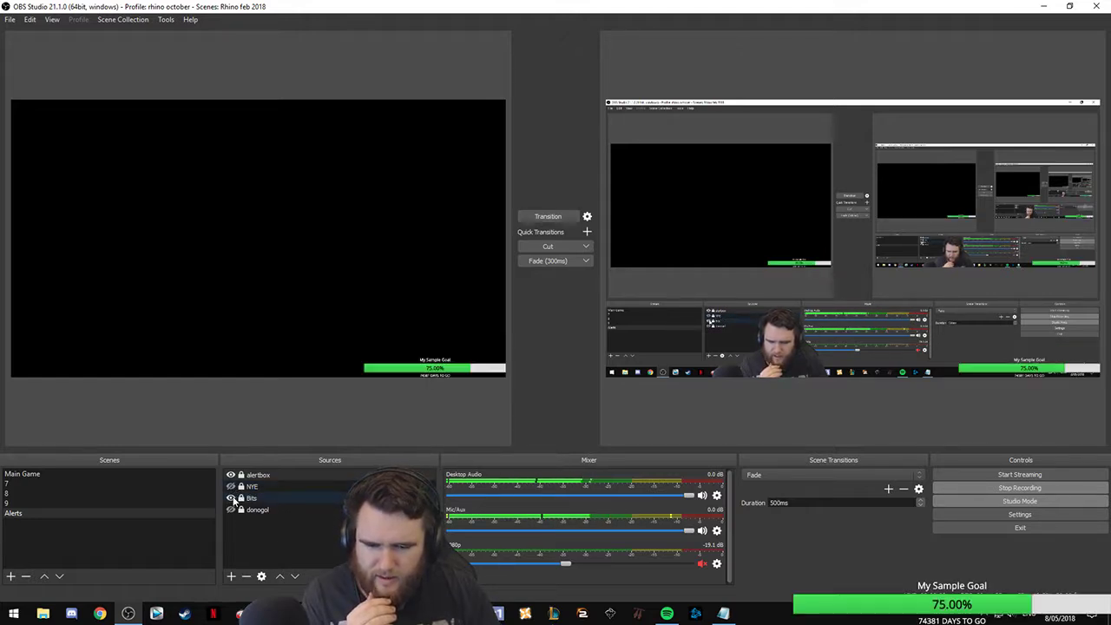
left_click(231, 499)
left_click(231, 510)
left_click(231, 511)
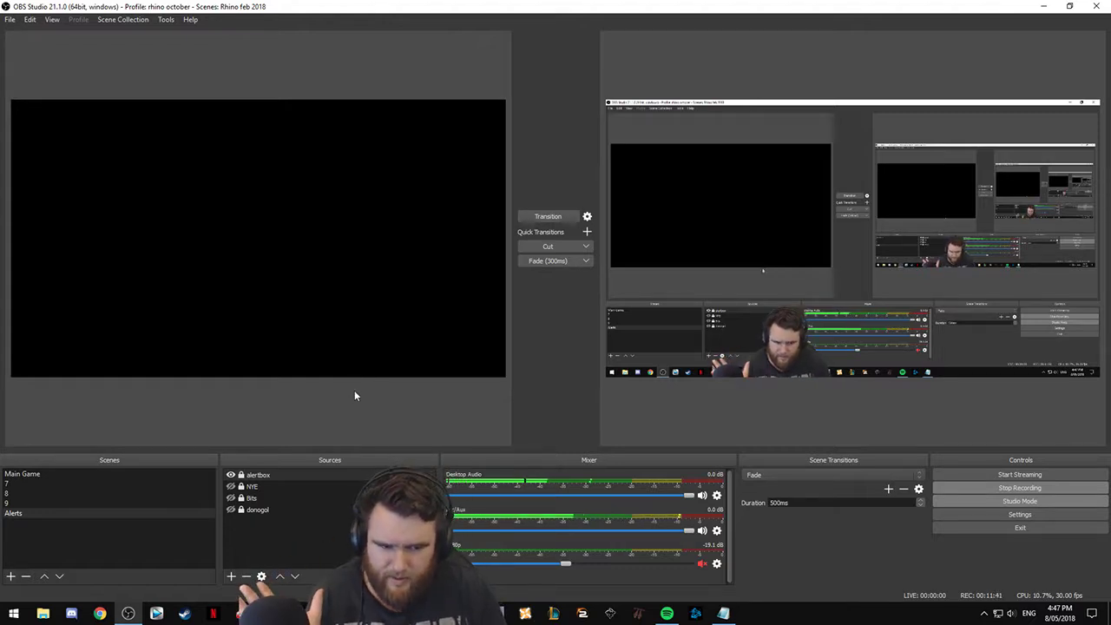
Compare the Main Game and Alerts scenes in the preview by switching between them, ending on Main Game.
left_click(41, 475)
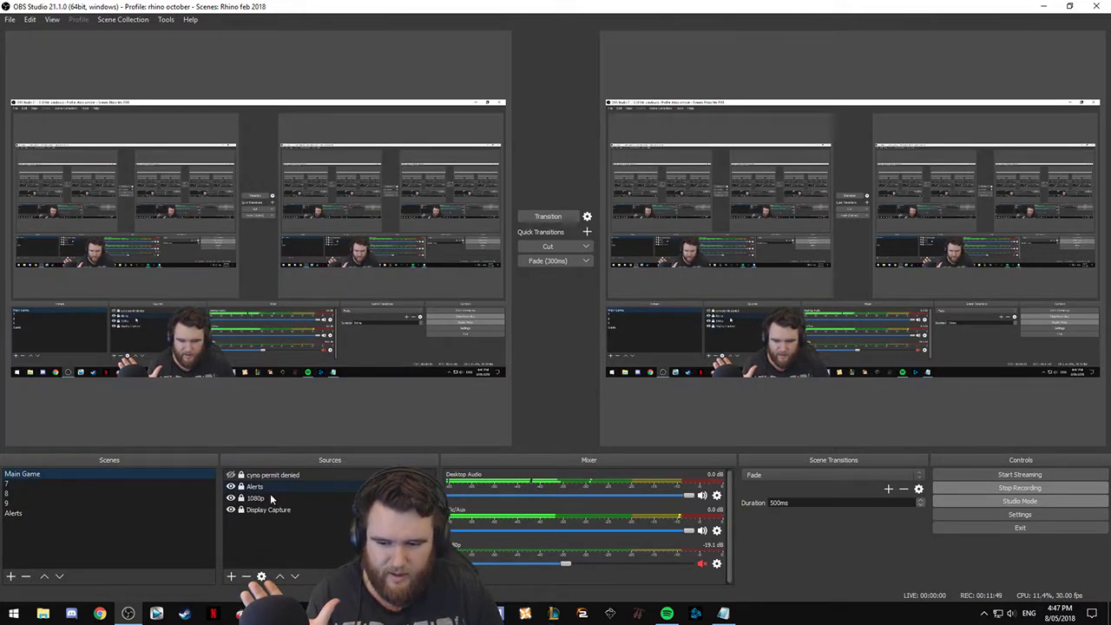
left_click(74, 512)
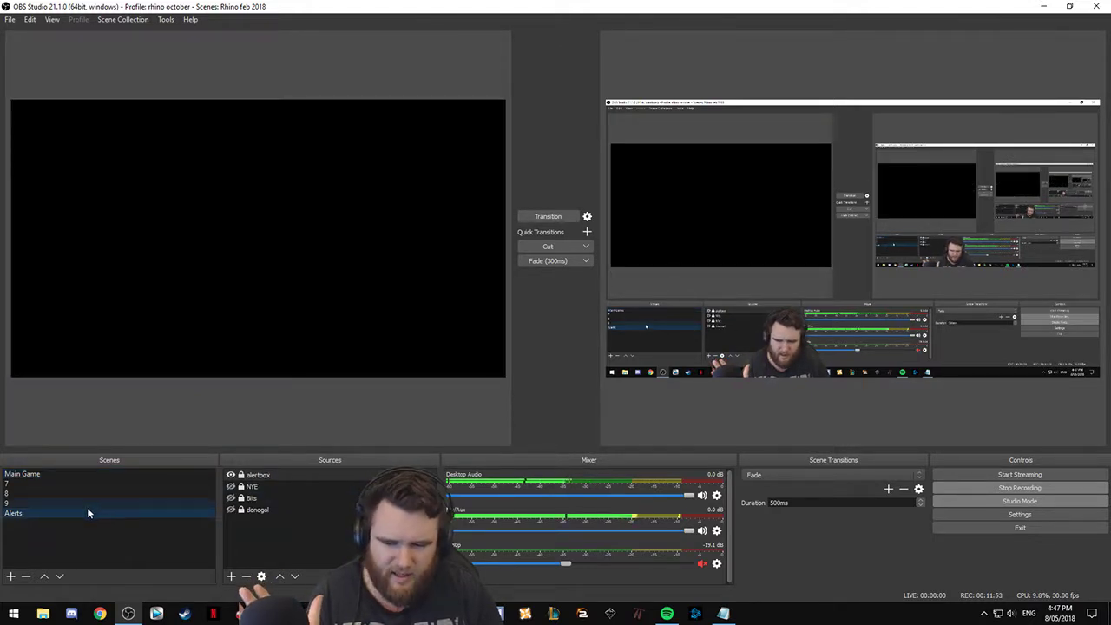
left_click(52, 474)
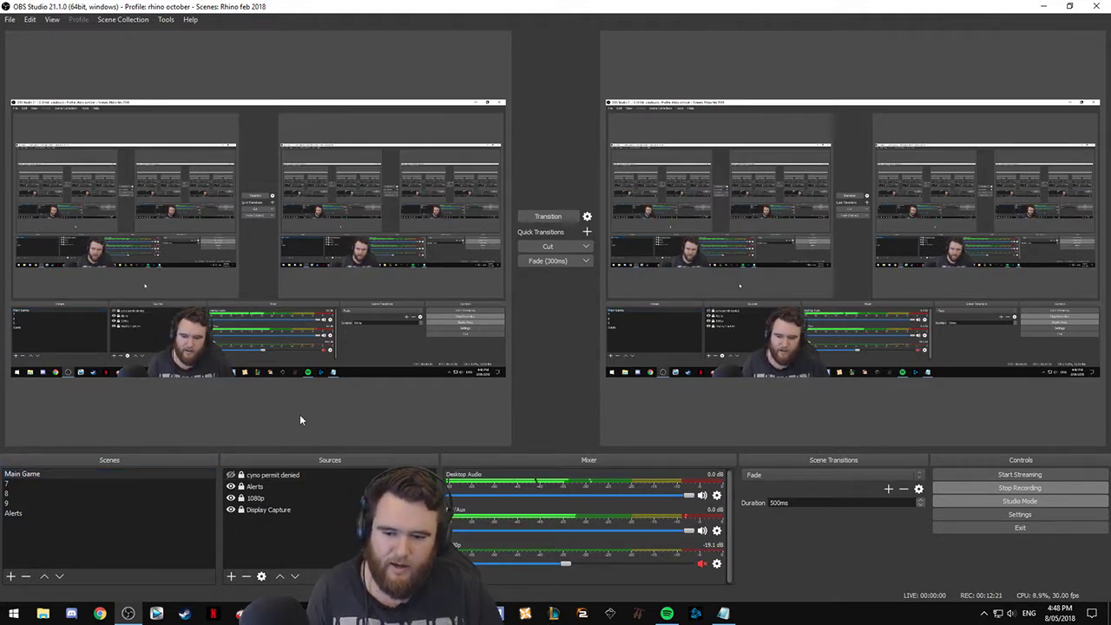
Move the 1080p source below Display Capture in Main Game and toggle source visibility to demonstrate the layer order.
left_click(231, 498)
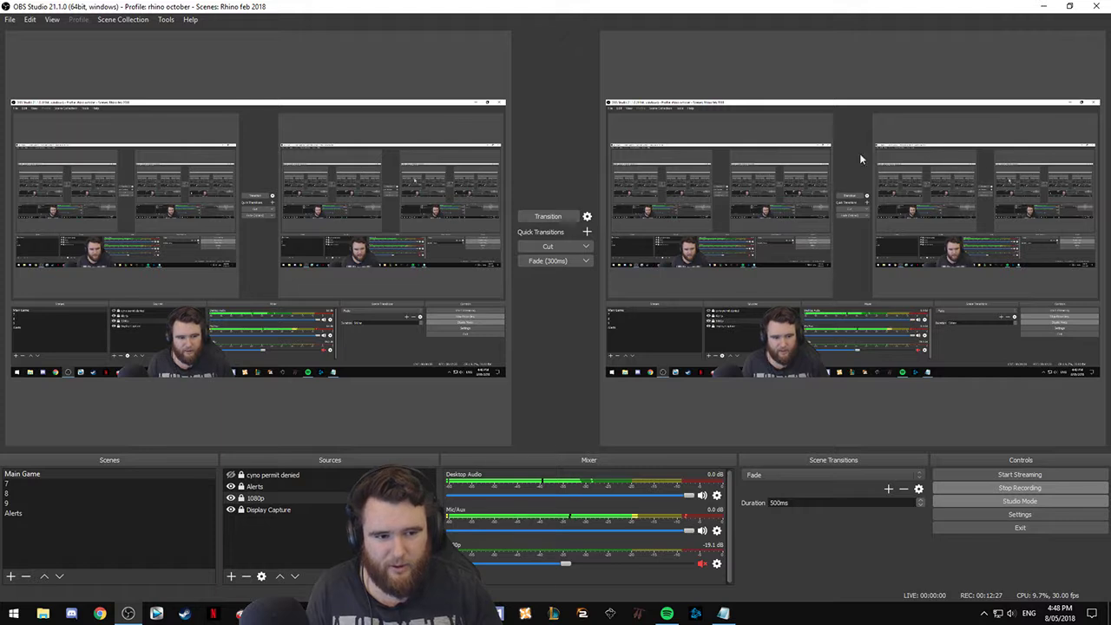
left_click_drag(256, 498, 262, 510)
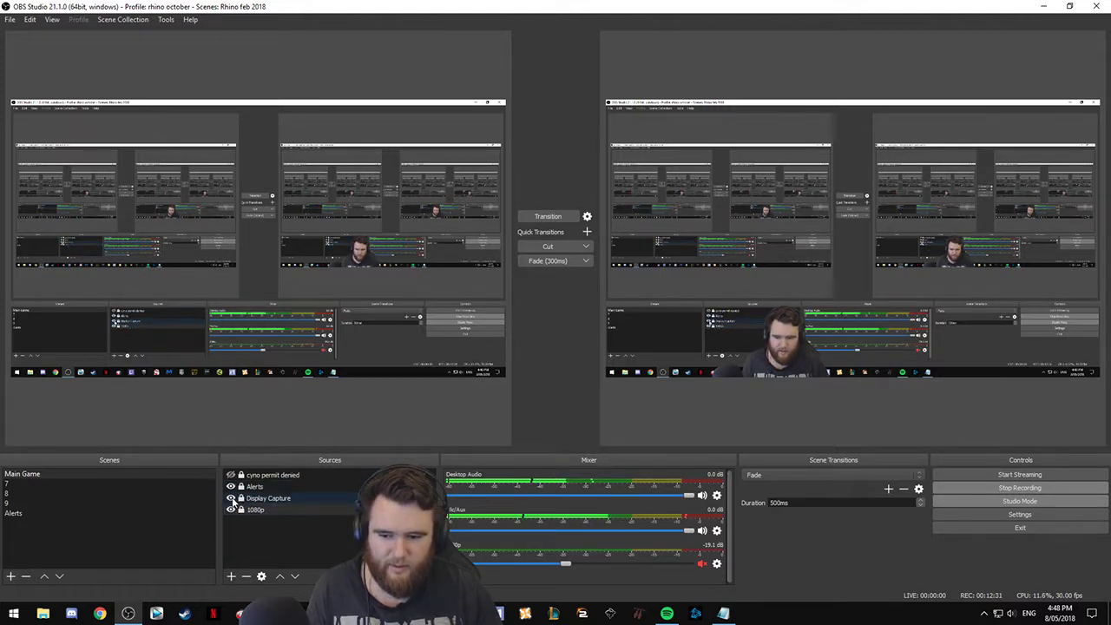
left_click(231, 498)
Show the cyno permit denied source, reshow Display Capture and move Display Capture back beneath 1080p.
left_click(231, 475)
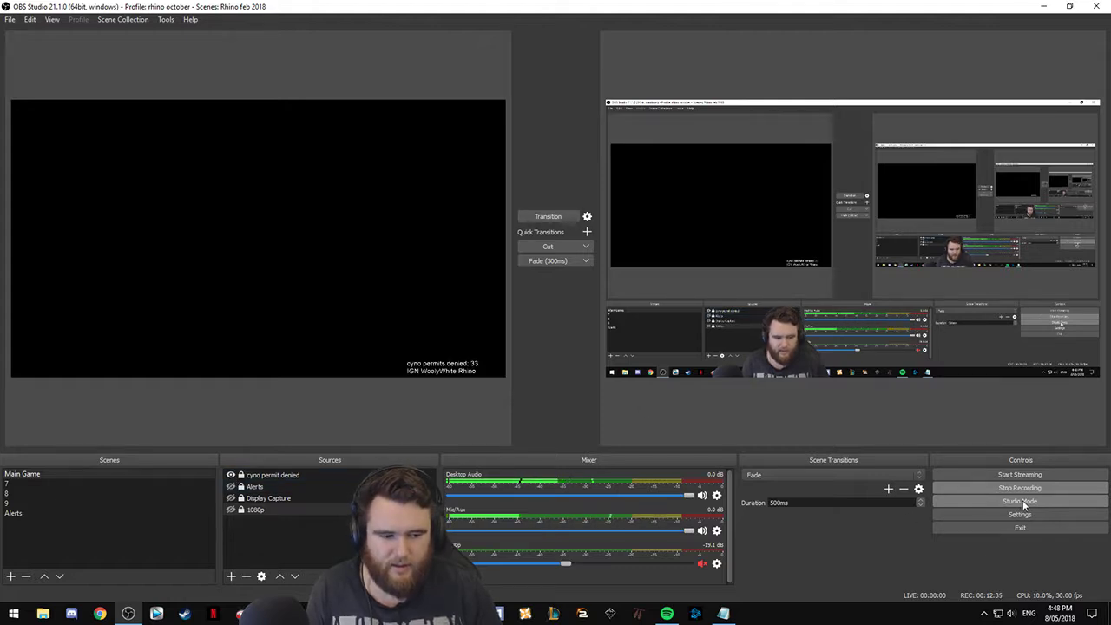
left_click(231, 498)
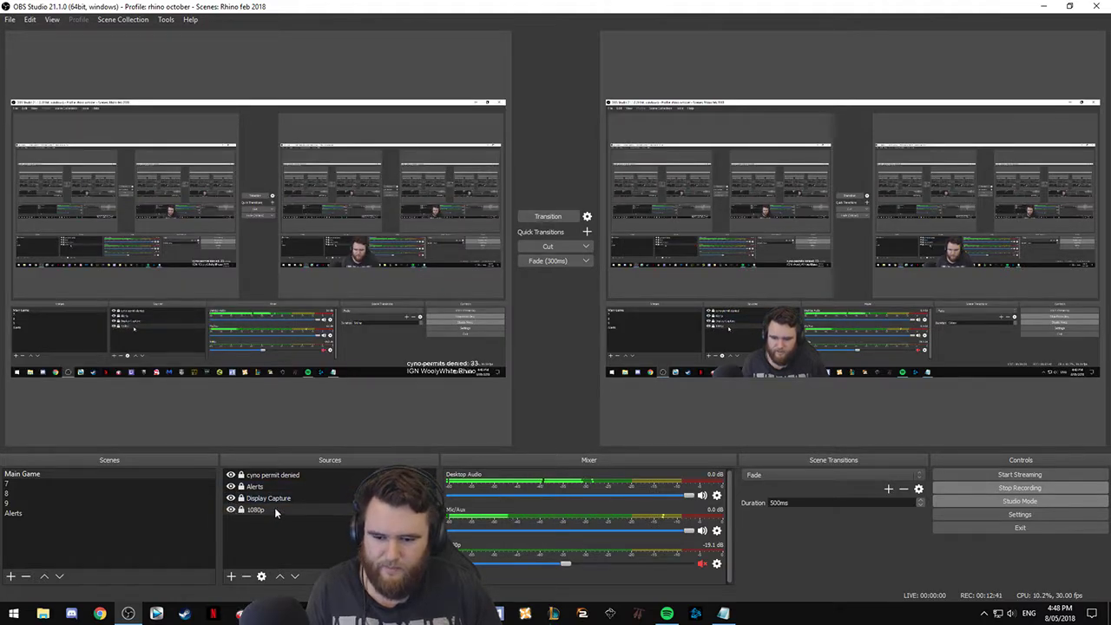
left_click_drag(275, 506, 271, 510)
Open the Display Capture source's properties to check the captured display, and cancel the dialog.
double_click(271, 510)
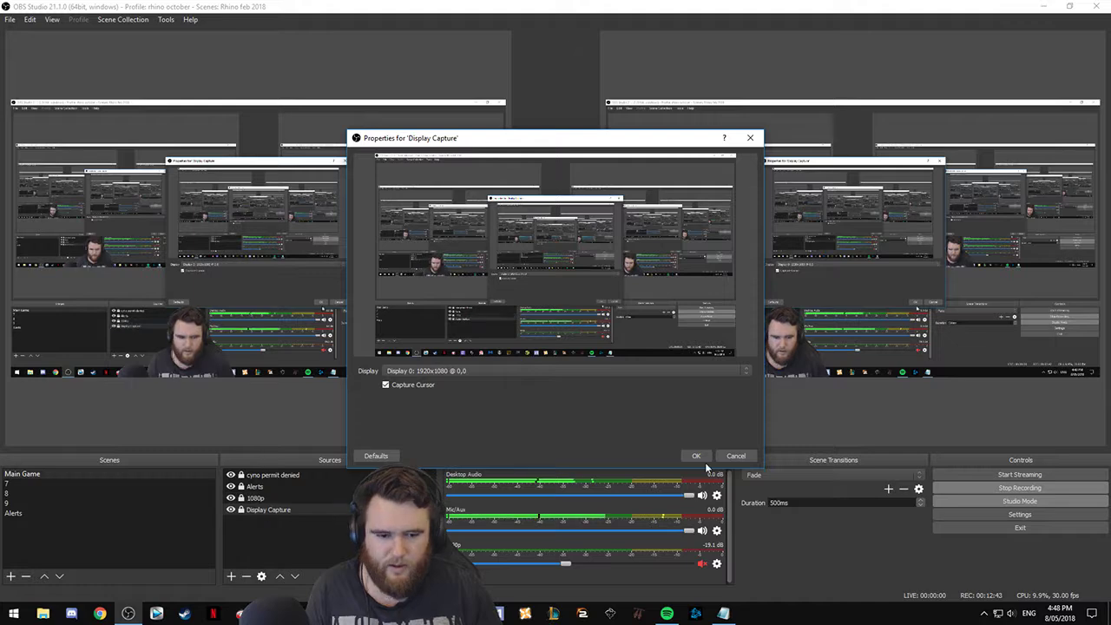
left_click(725, 454)
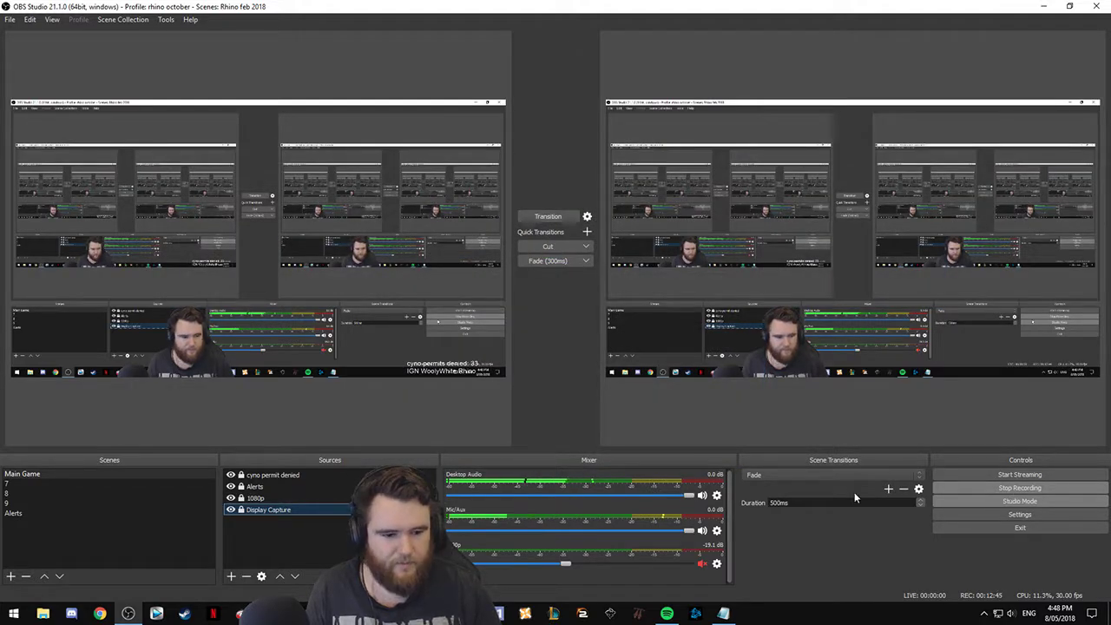
Demonstrate Studio Mode by switching it off and on while hiding and showing cyno permit denied, ending with both off.
left_click(231, 475)
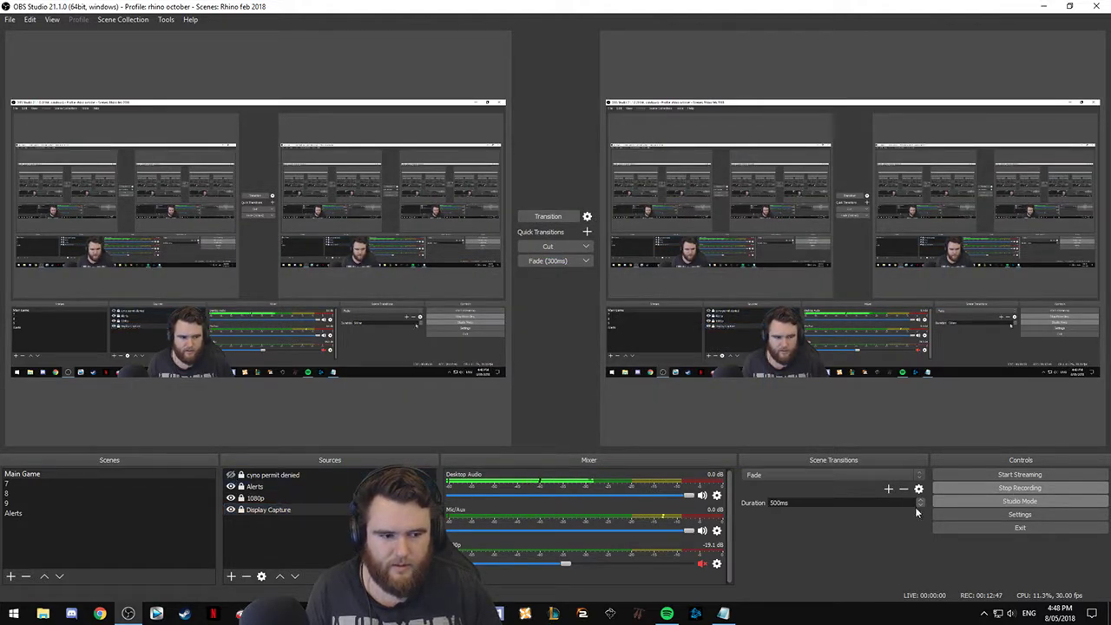
left_click(968, 503)
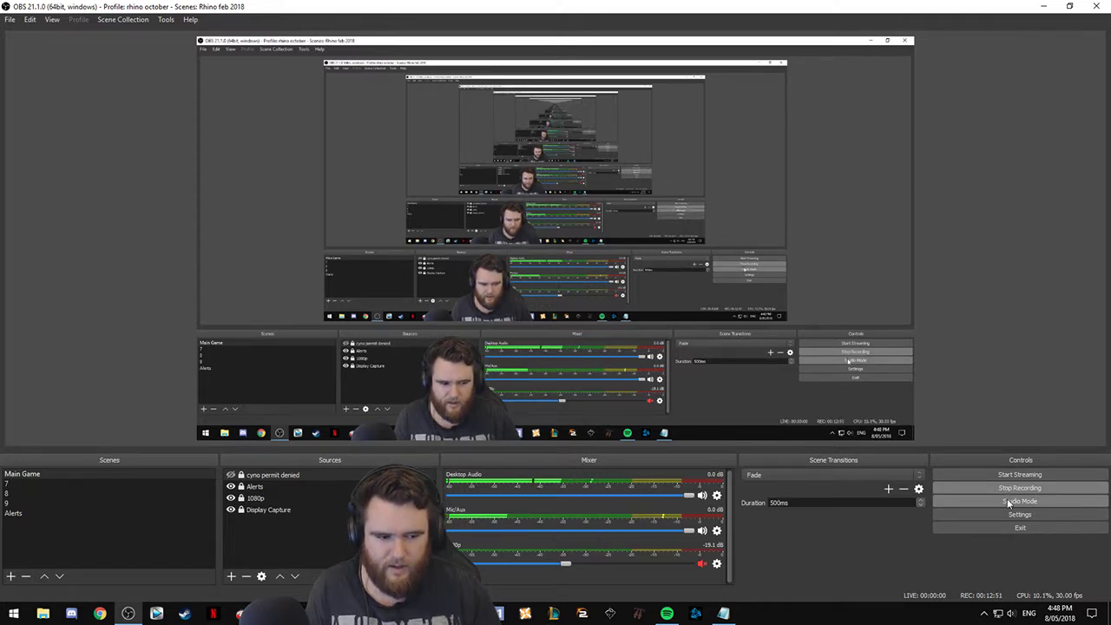
left_click(1006, 502)
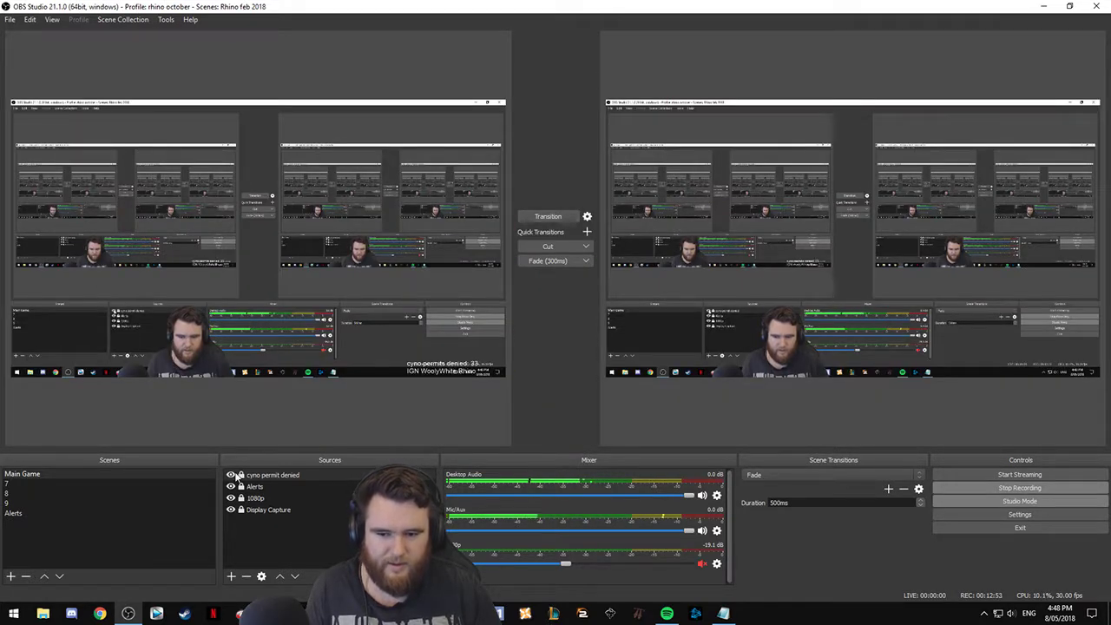
left_click(1035, 502)
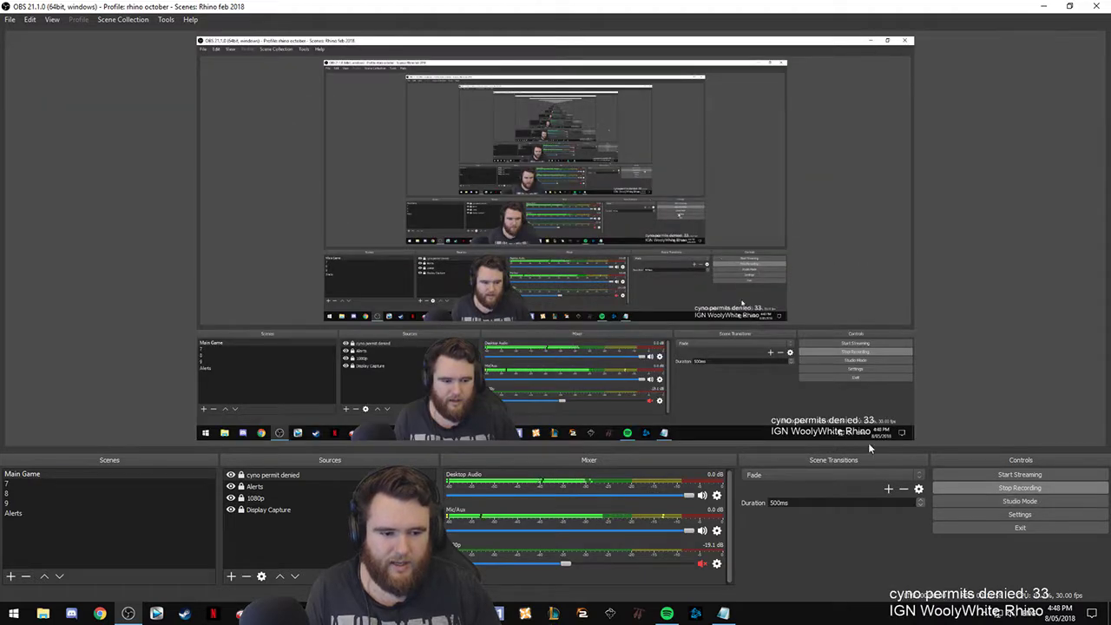
left_click(1019, 502)
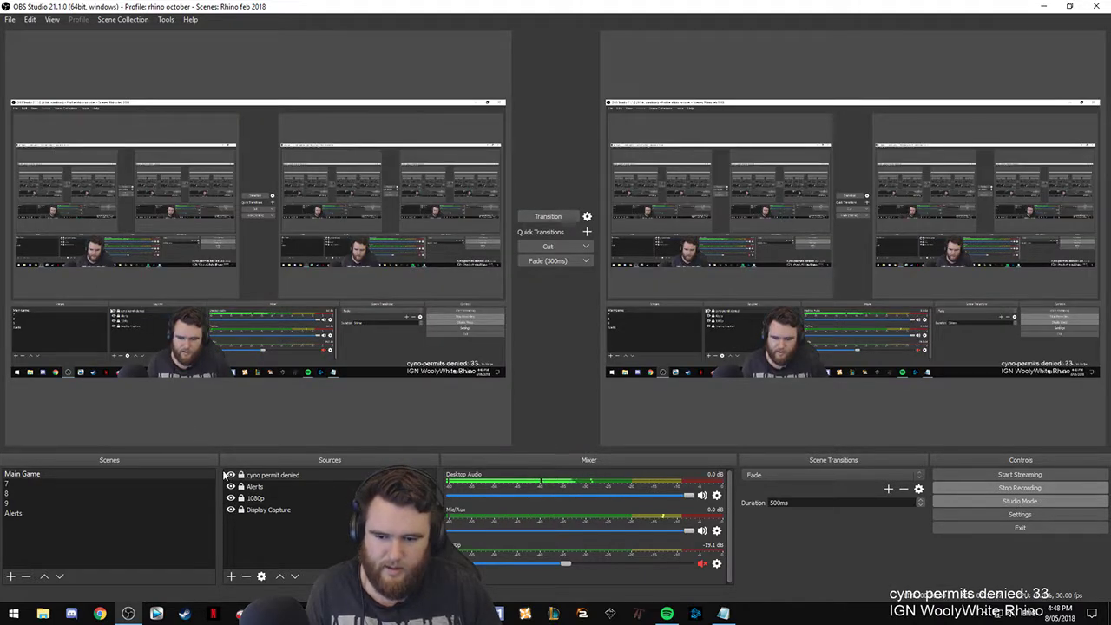
left_click(1020, 501)
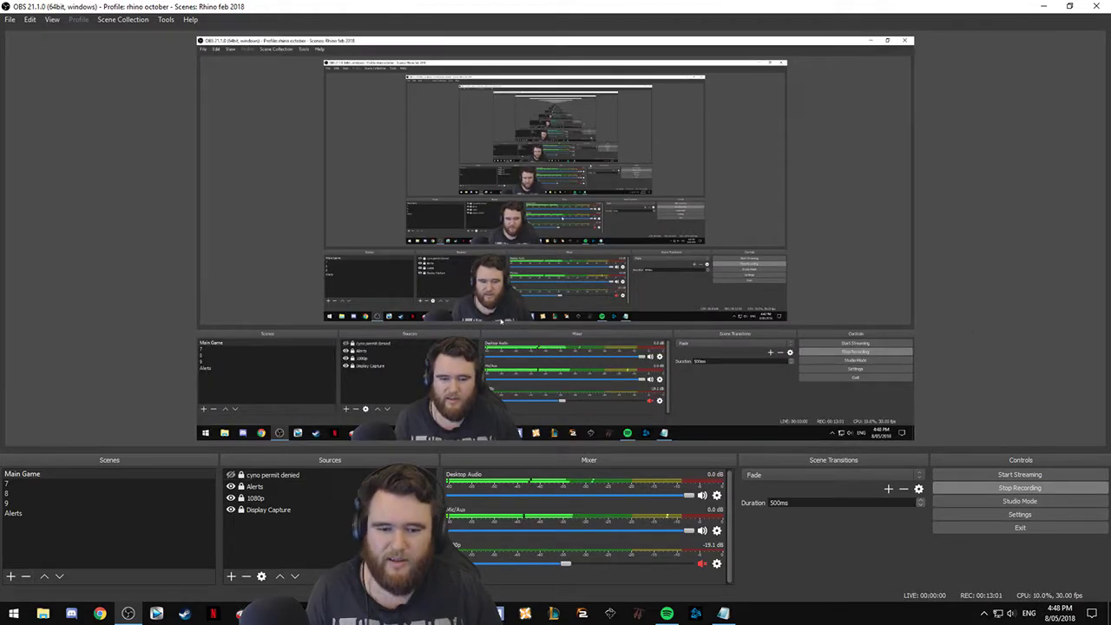
Dock the OBS window to the right half of the desktop and open the 1080p source's filters beside it.
left_click_drag(664, 7, 1109, 26)
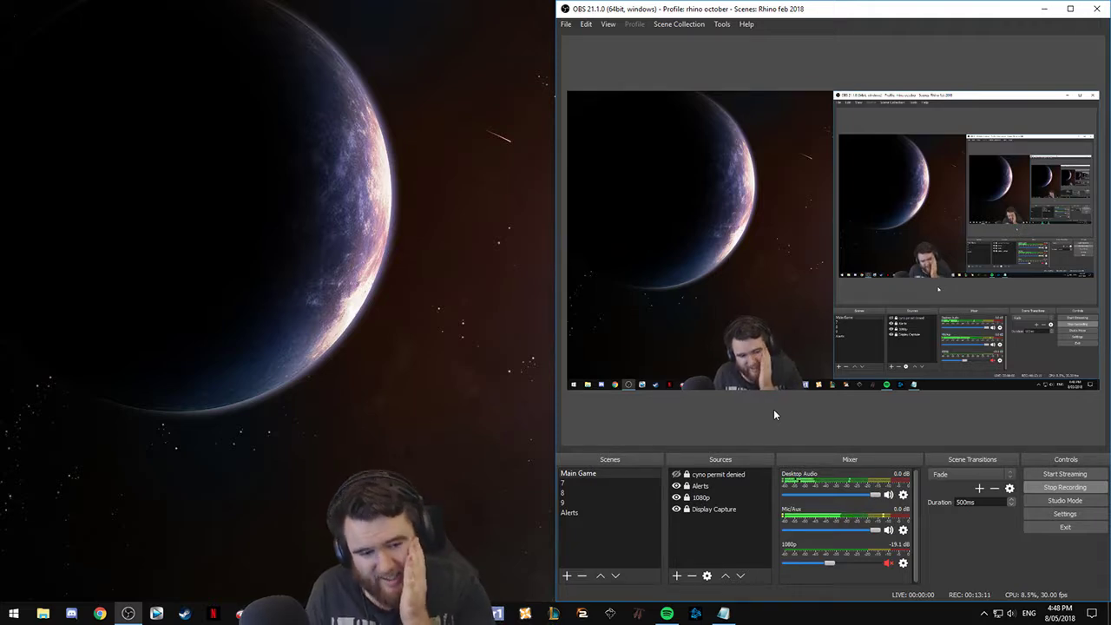
right_click(722, 497)
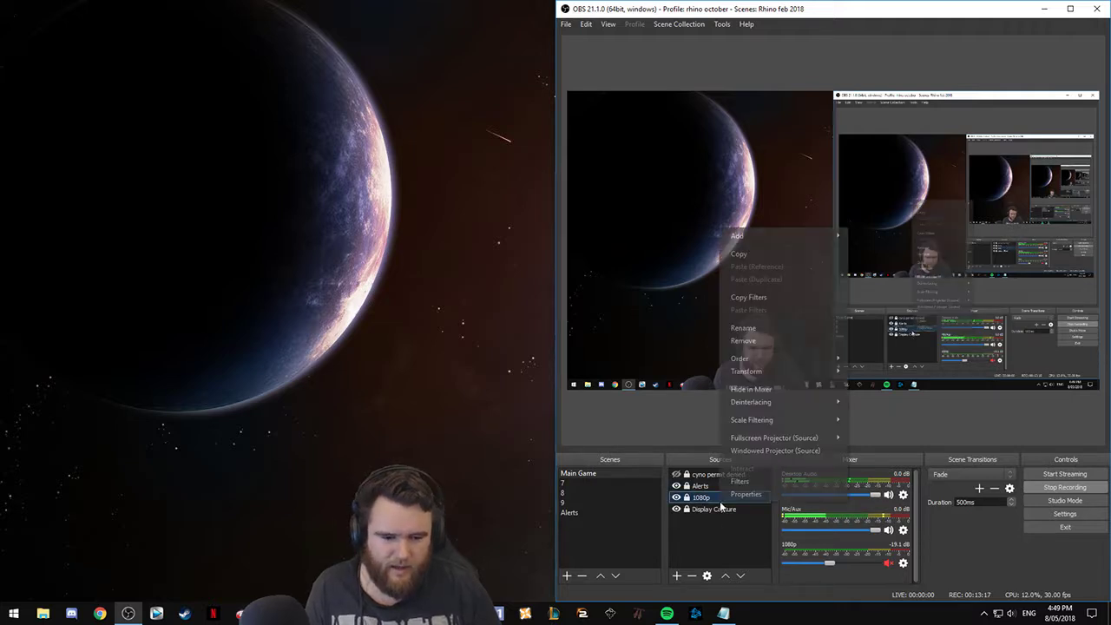
left_click(765, 480)
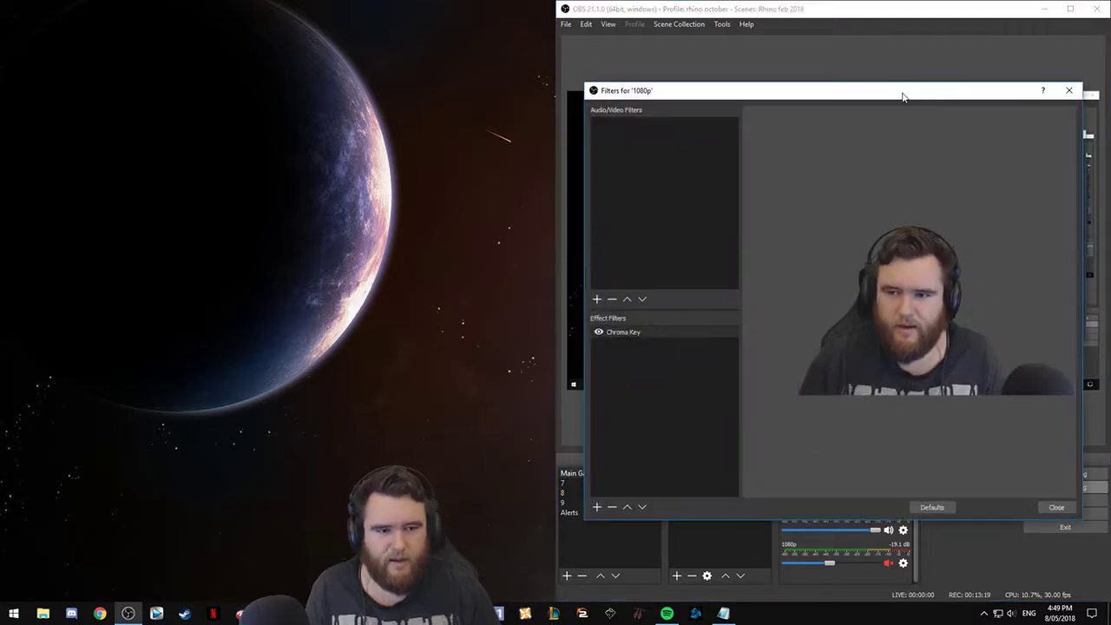
left_click_drag(902, 95, 347, 69)
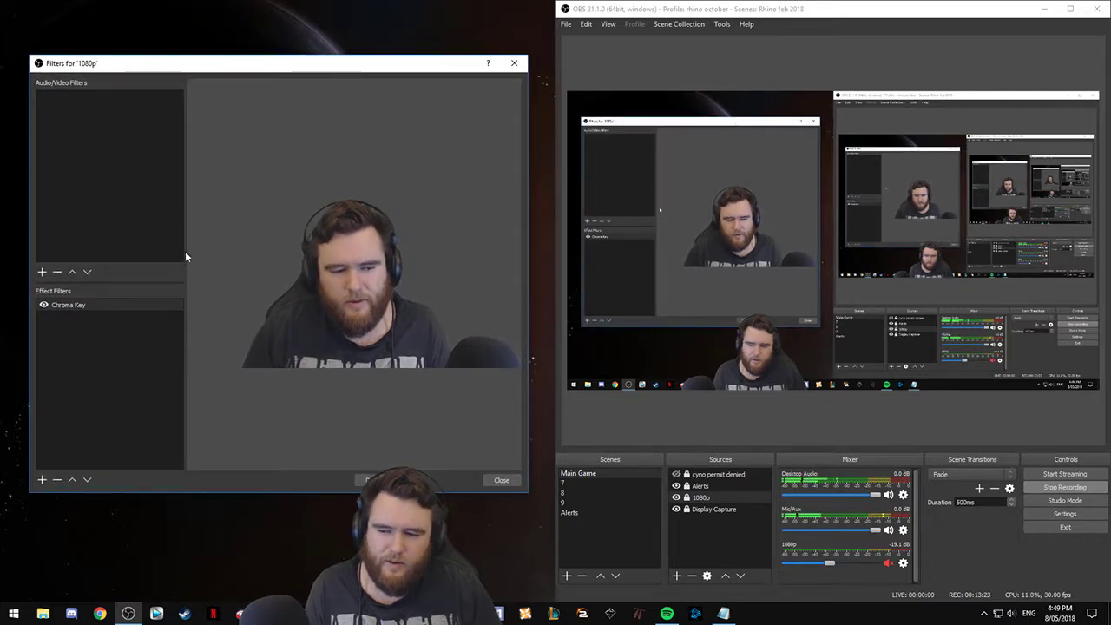
Disable and re-enable the Chroma Key filter on the 1080p source to compare the webcam background, and close the filters.
left_click(43, 306)
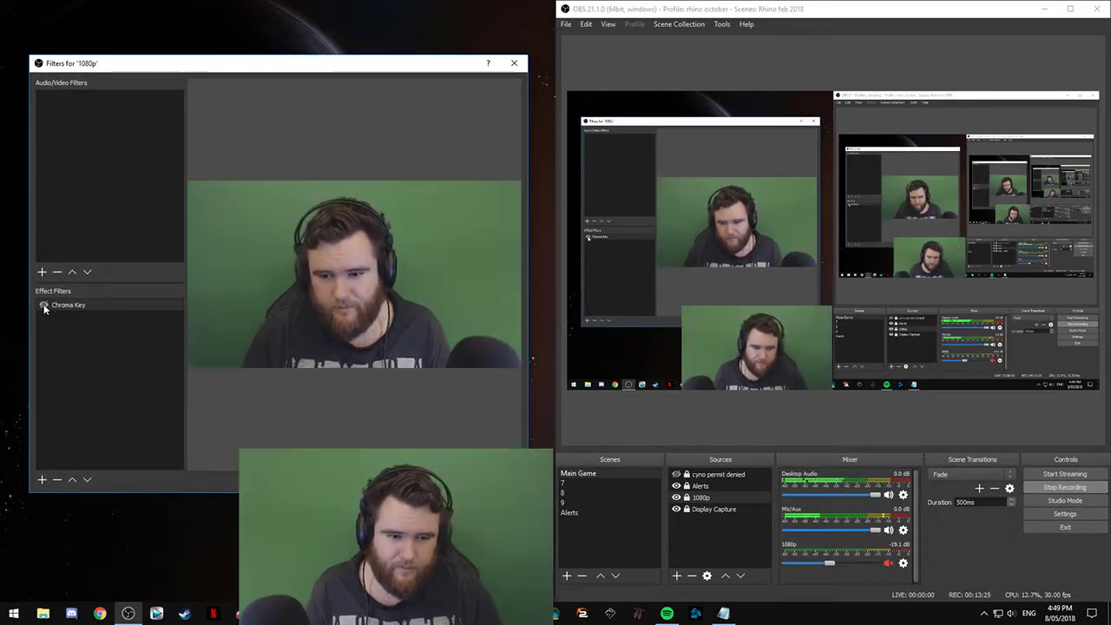
mouse_move(699, 498)
left_mouse_down()
mouse_move(710, 512)
mouse_move(720, 496)
left_mouse_up()
left_click(44, 305)
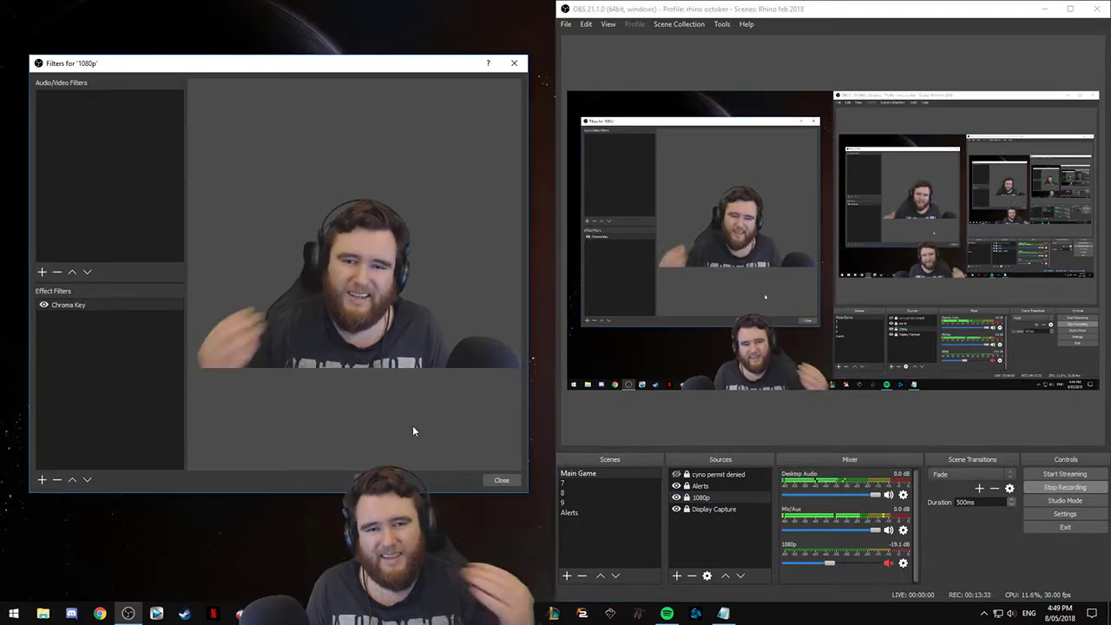
left_click(501, 481)
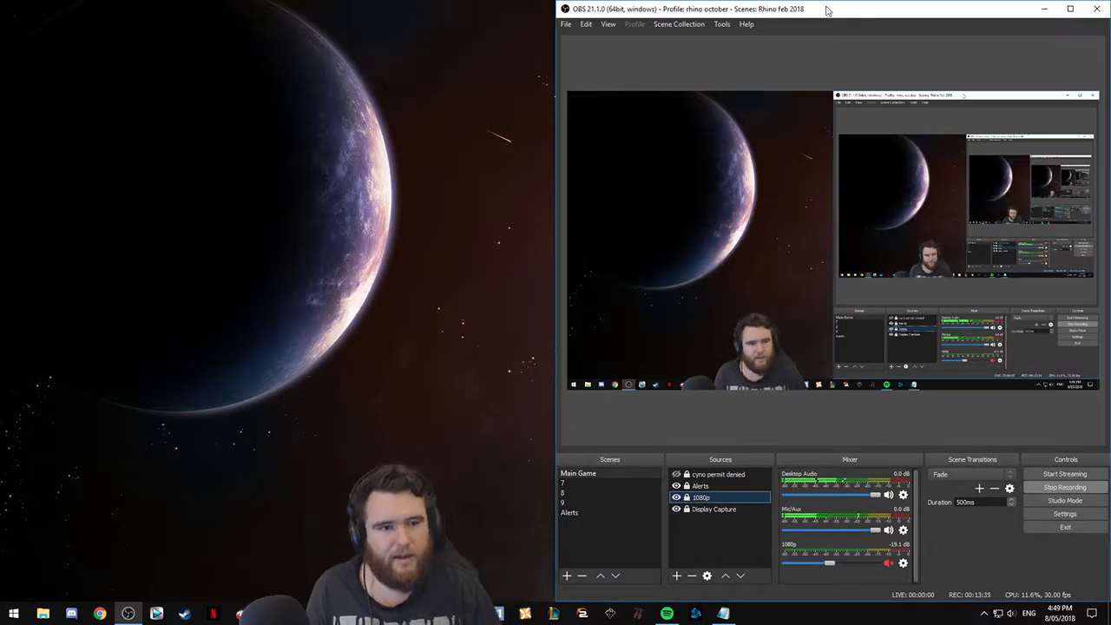
Move the OBS window off the captured desktop.
double_click(584, 11)
left_click_drag(584, 9, 0, 95)
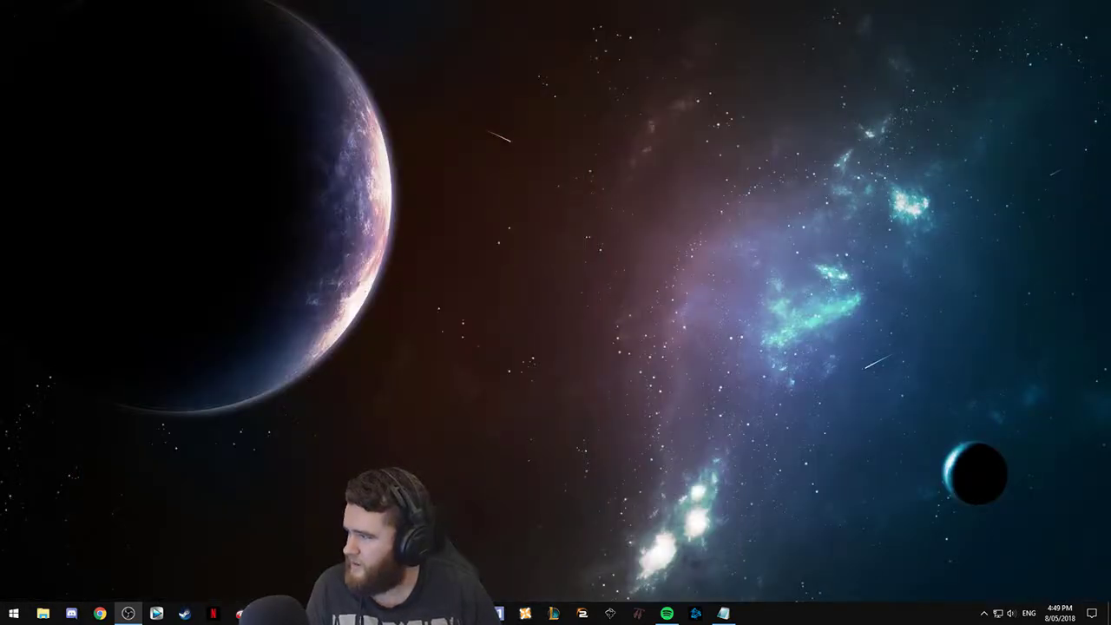